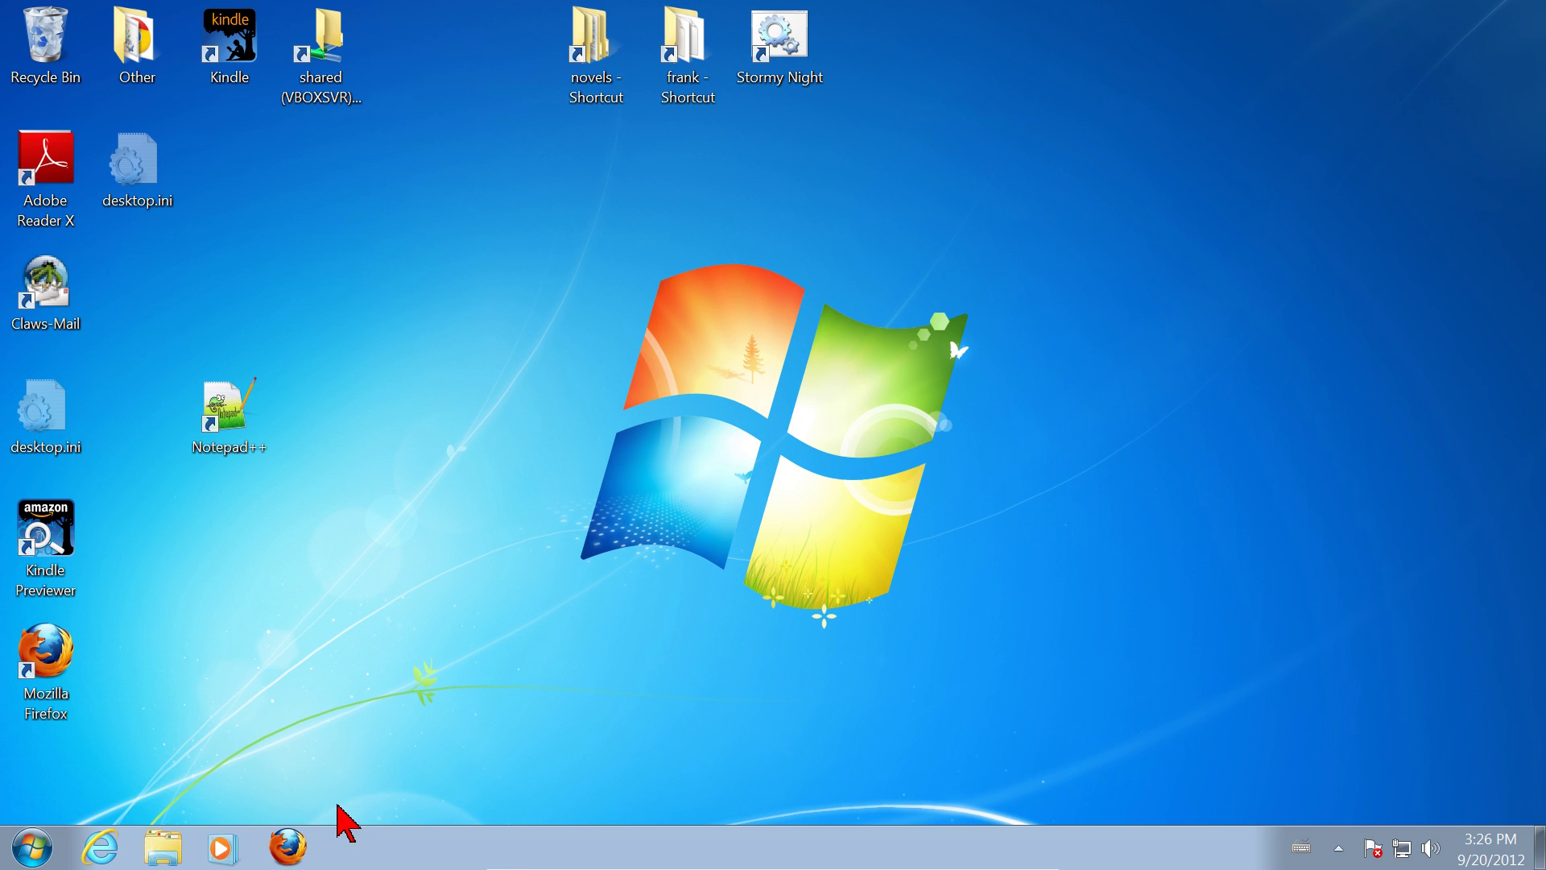
Open and close Firefox from the taskbar, then show and dismiss its jump list
left_click(291, 852)
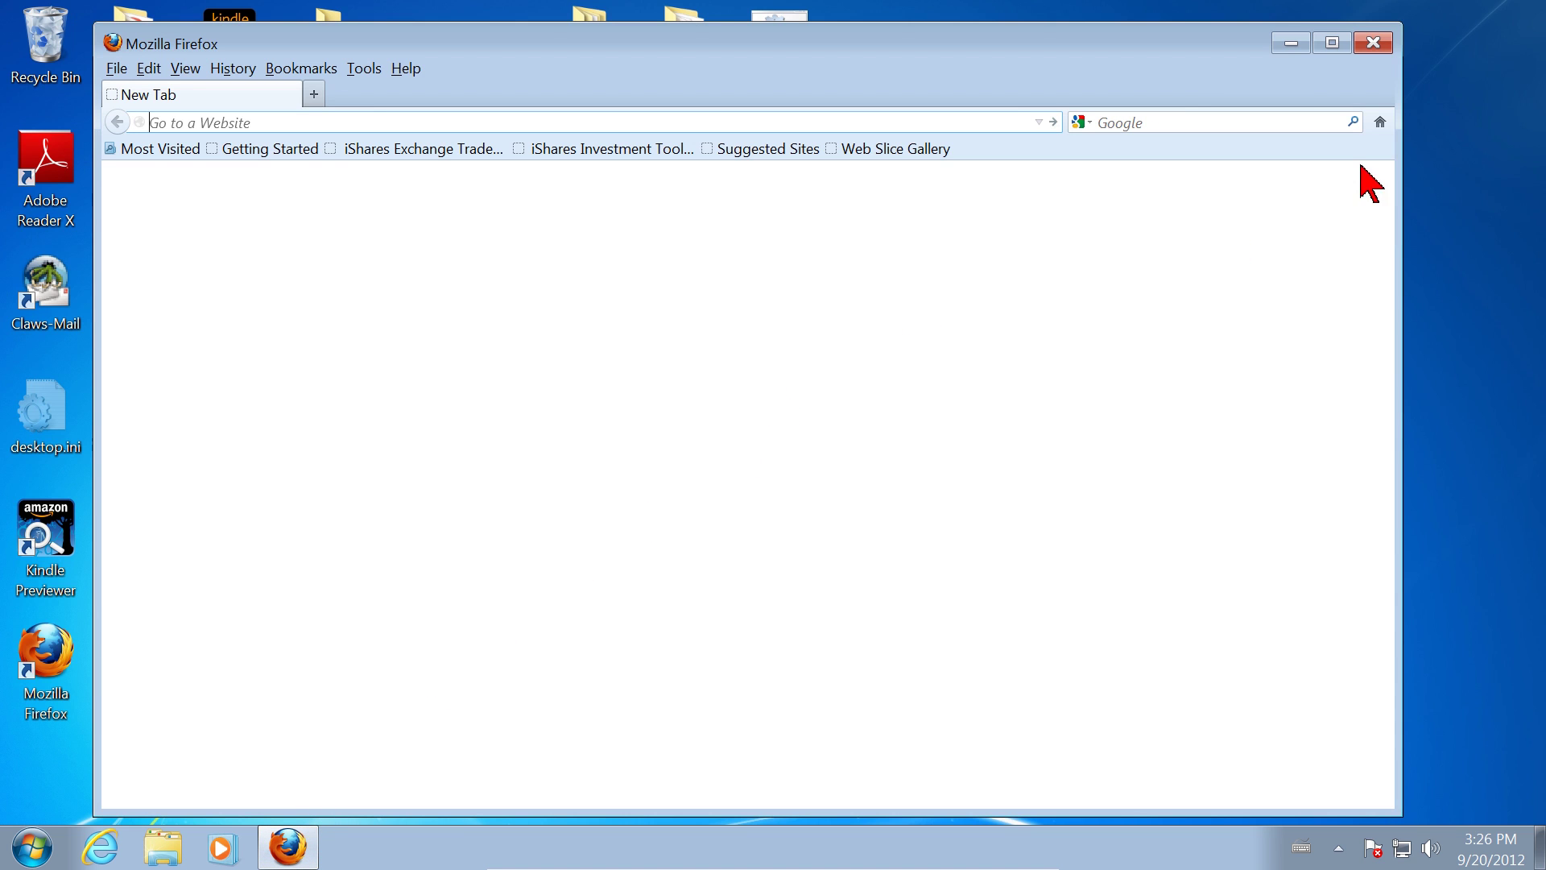
left_click(1374, 45)
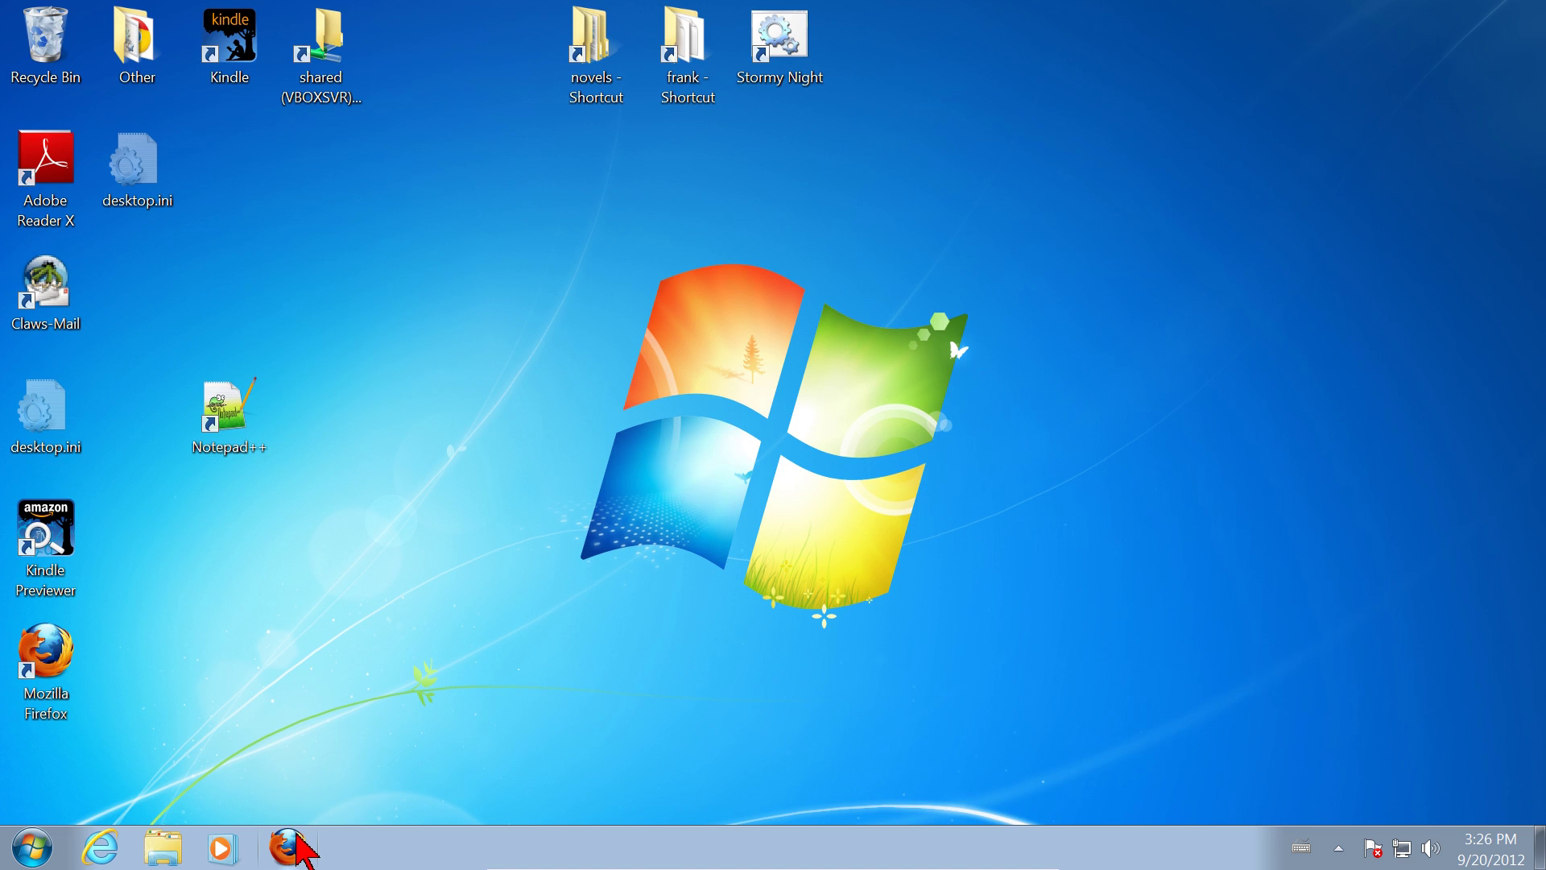
right_click(288, 856)
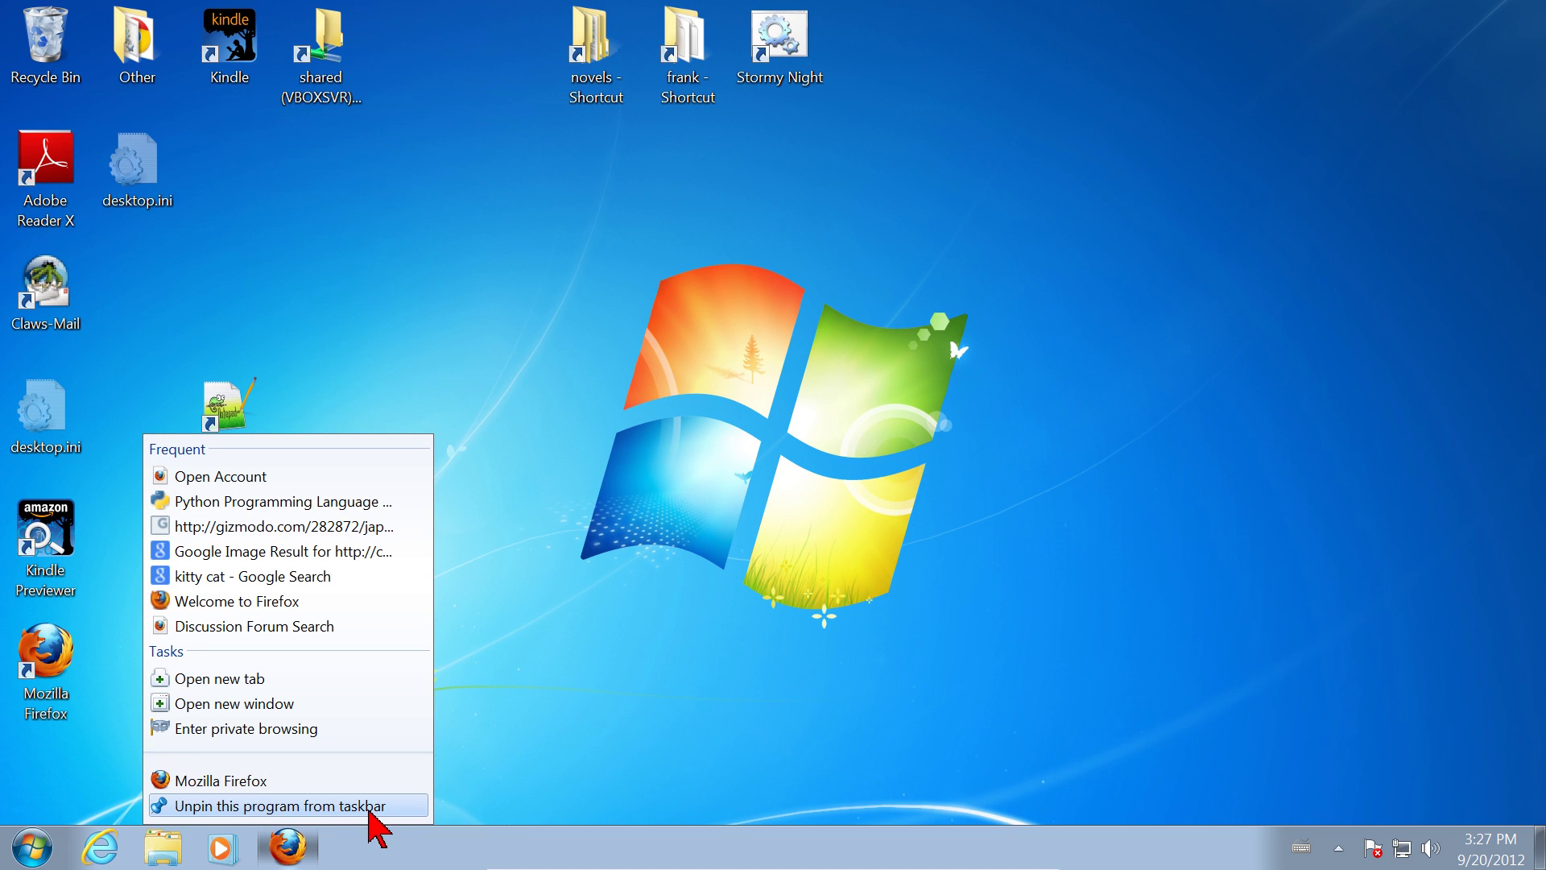
left_click(515, 786)
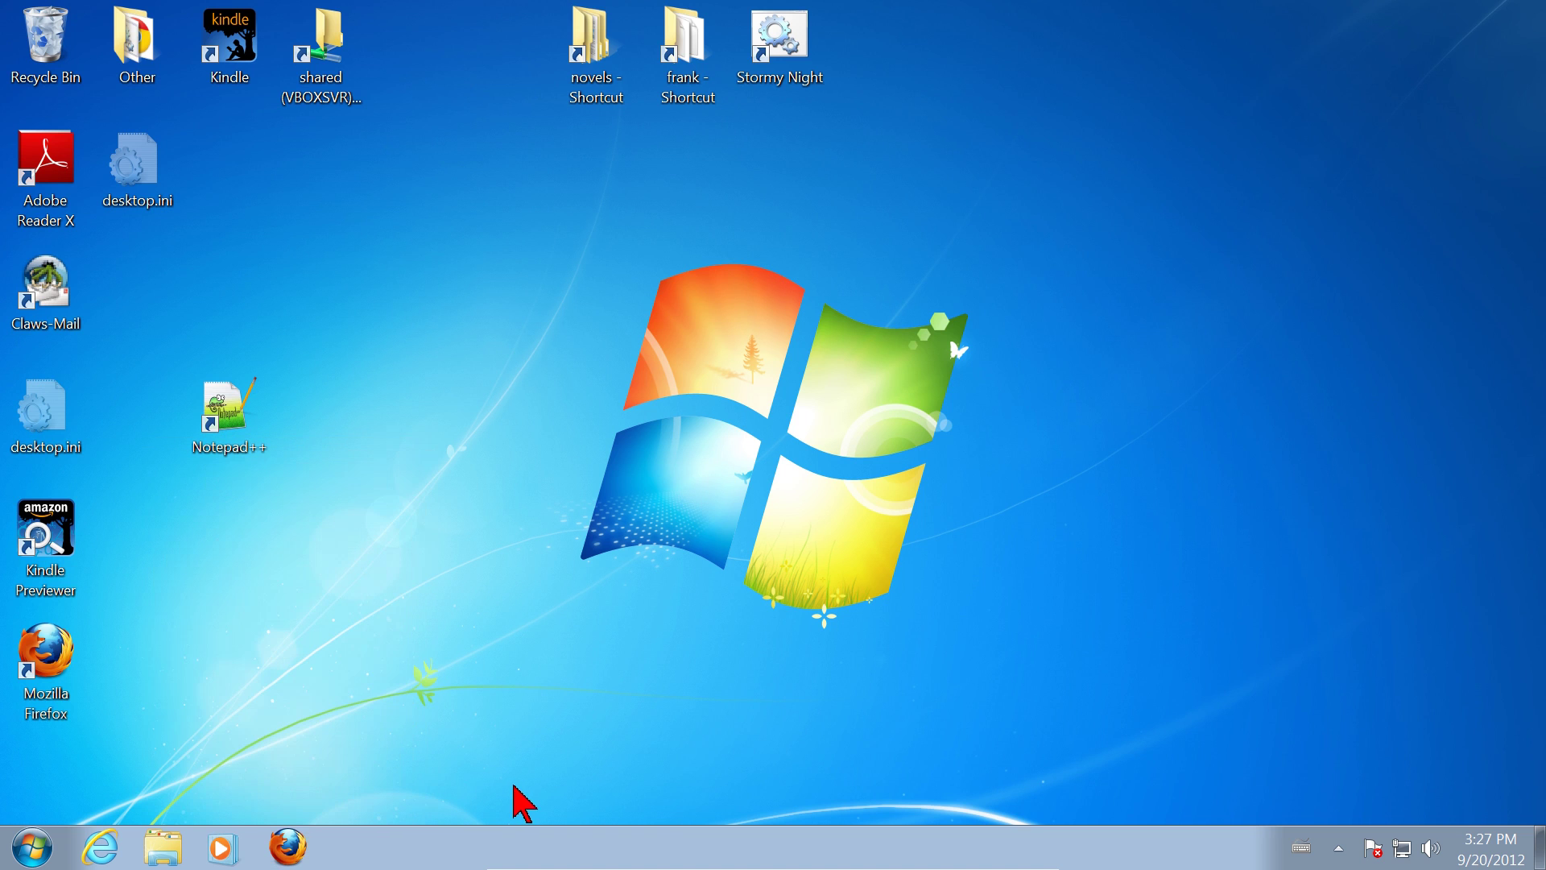
Search the Start menu for 'firefox'
left_click(32, 852)
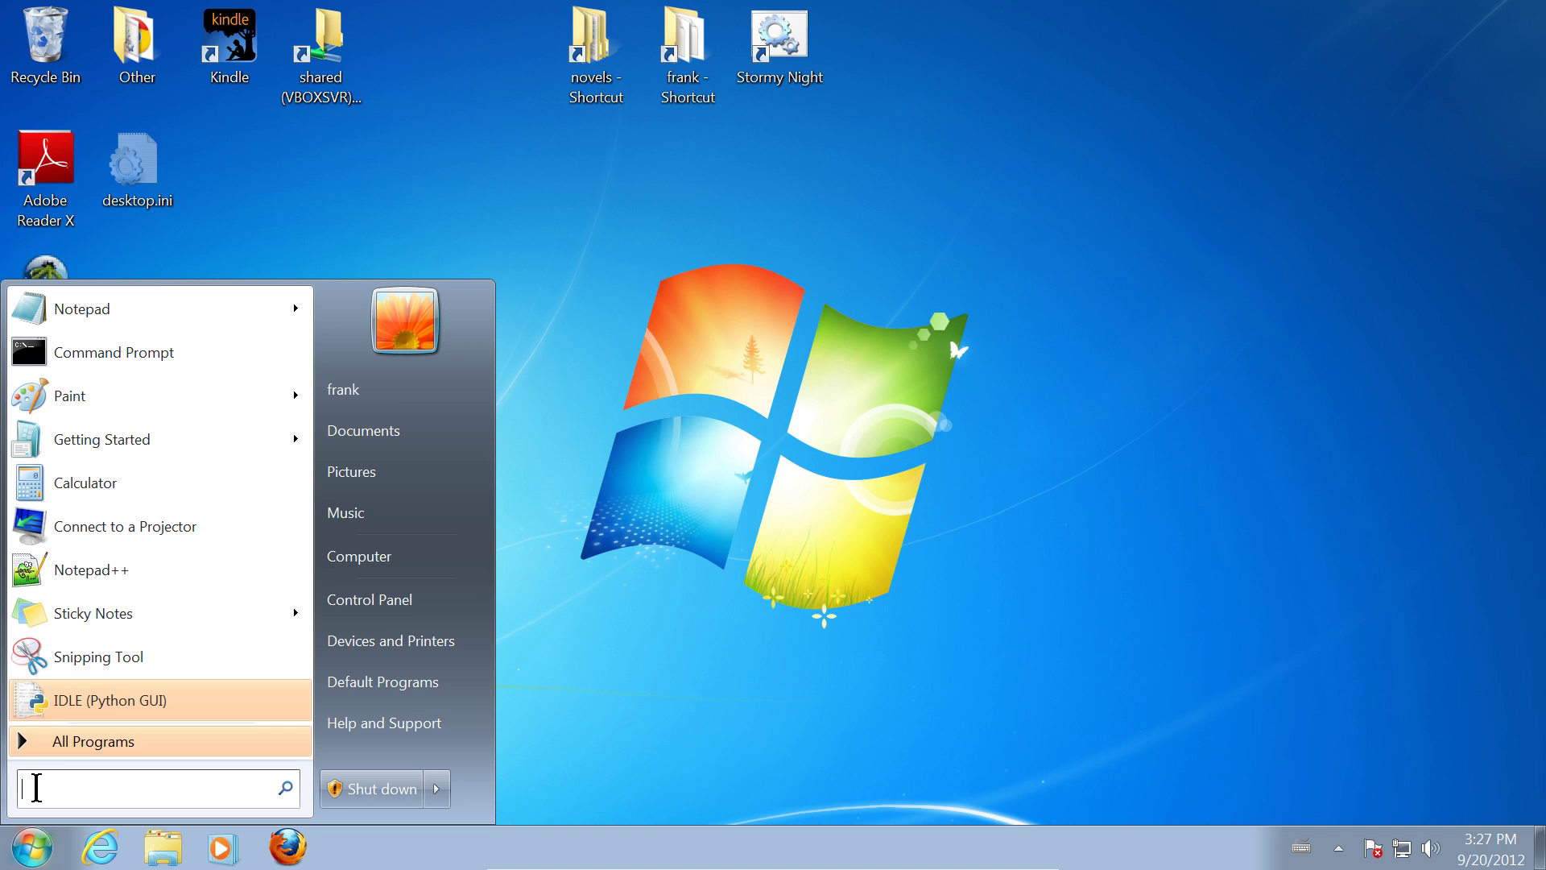
type("f")
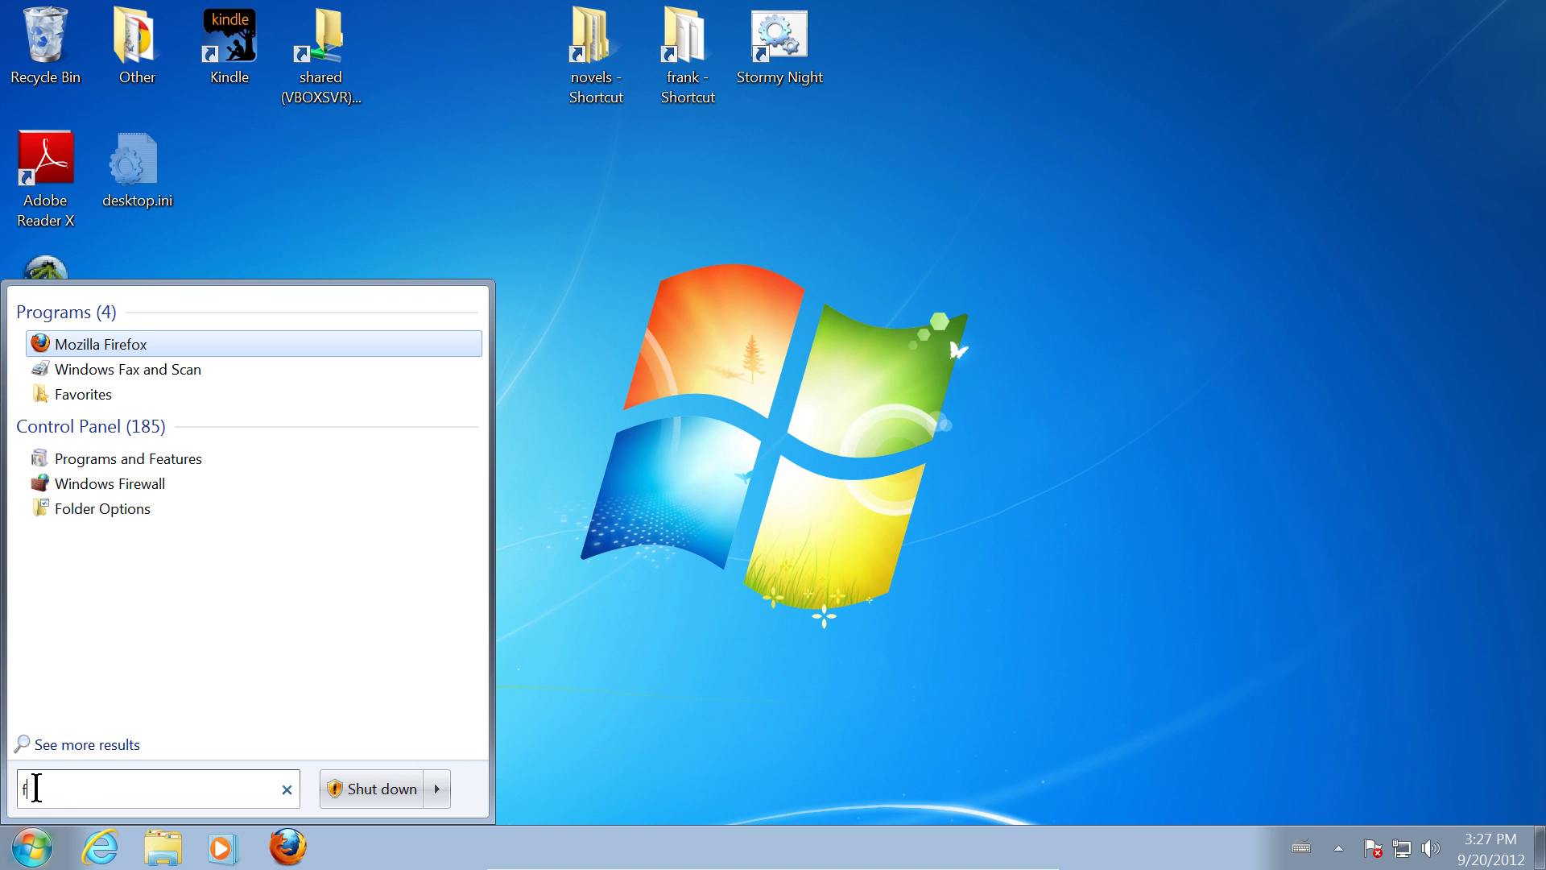
type("ire")
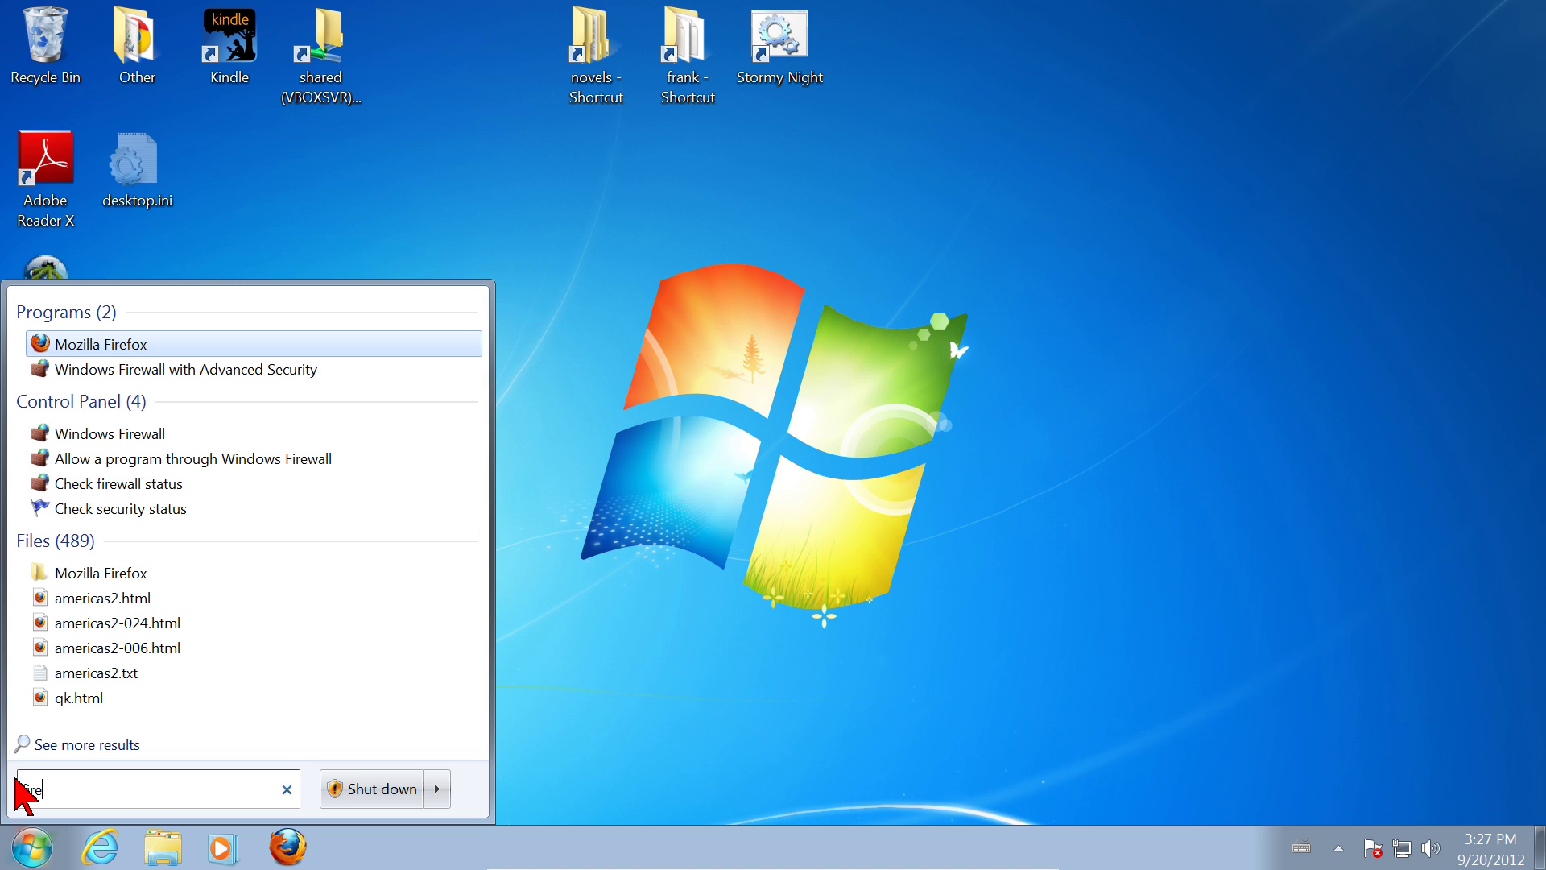
type("fox")
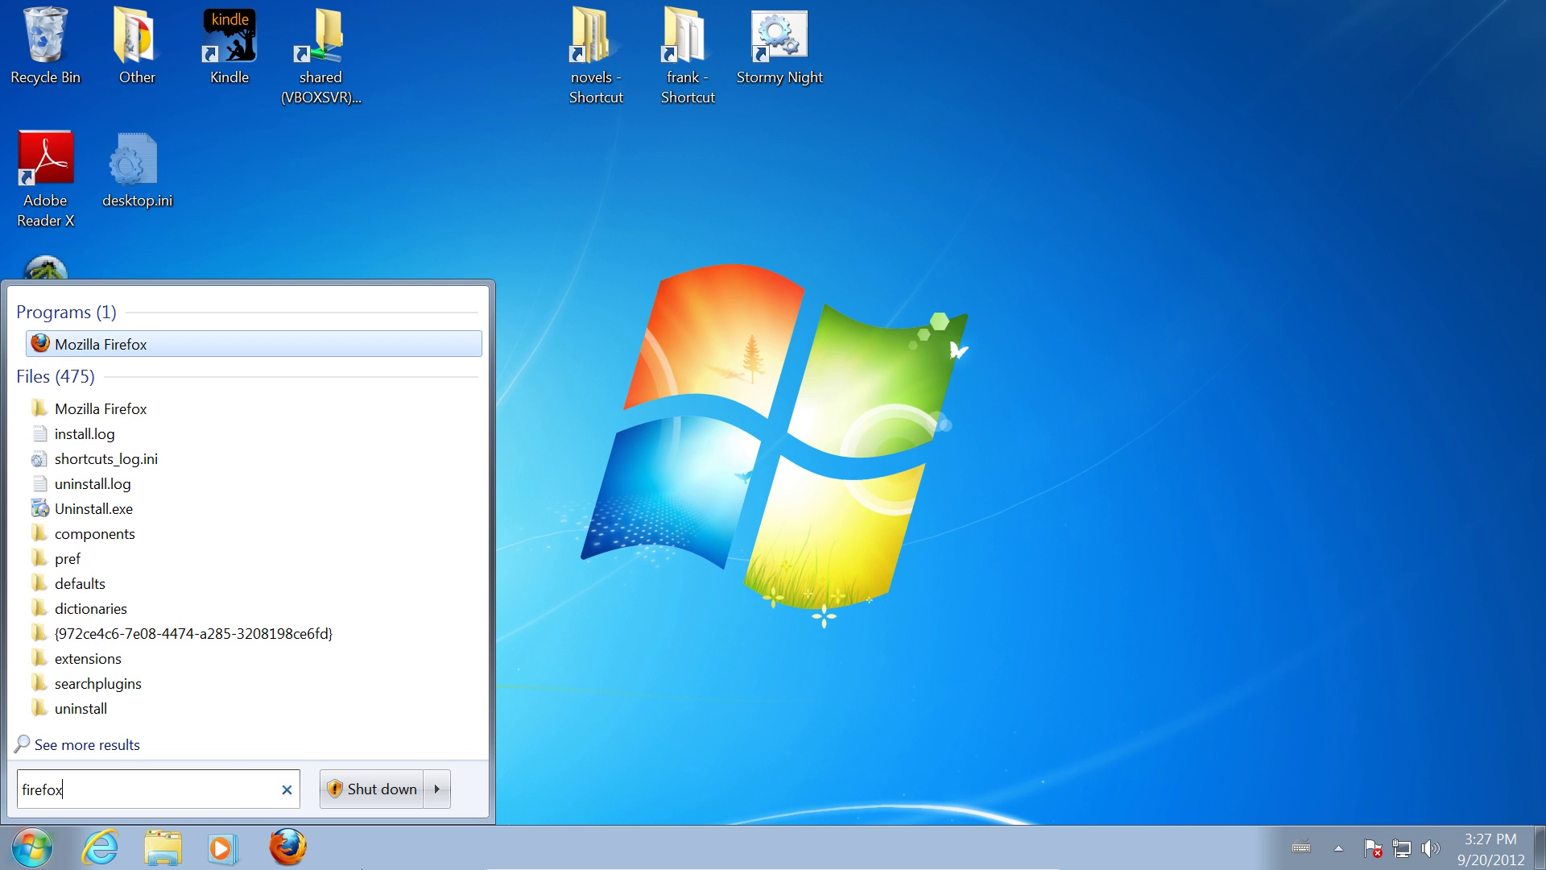
Launch Mozilla Firefox, nudge its window lower and load kdp.amazon.com
left_click(94, 346)
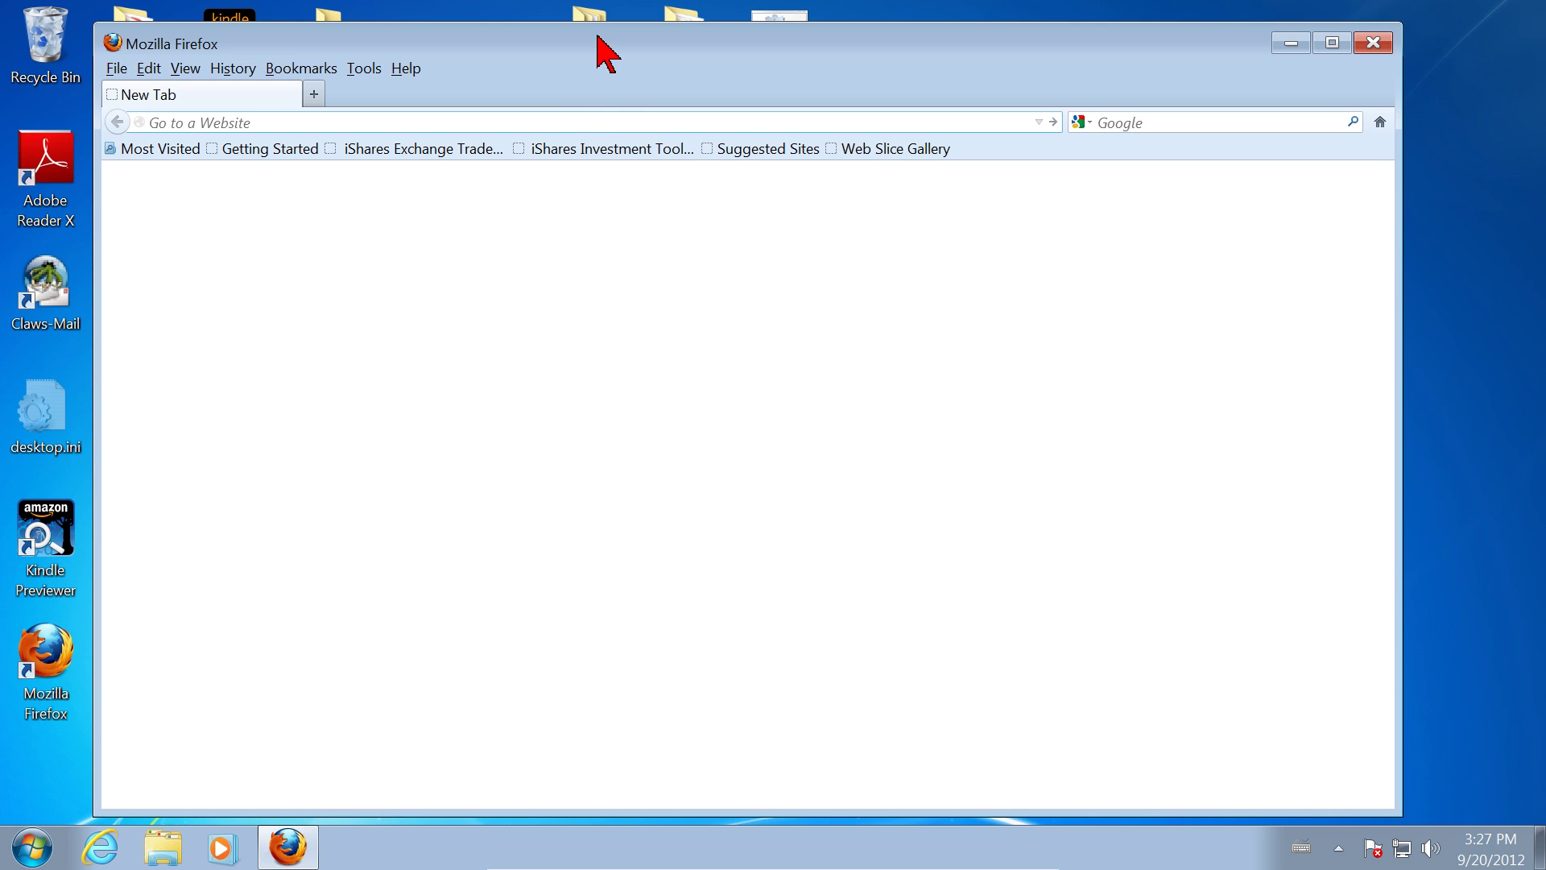
left_click_drag(597, 36, 601, 60)
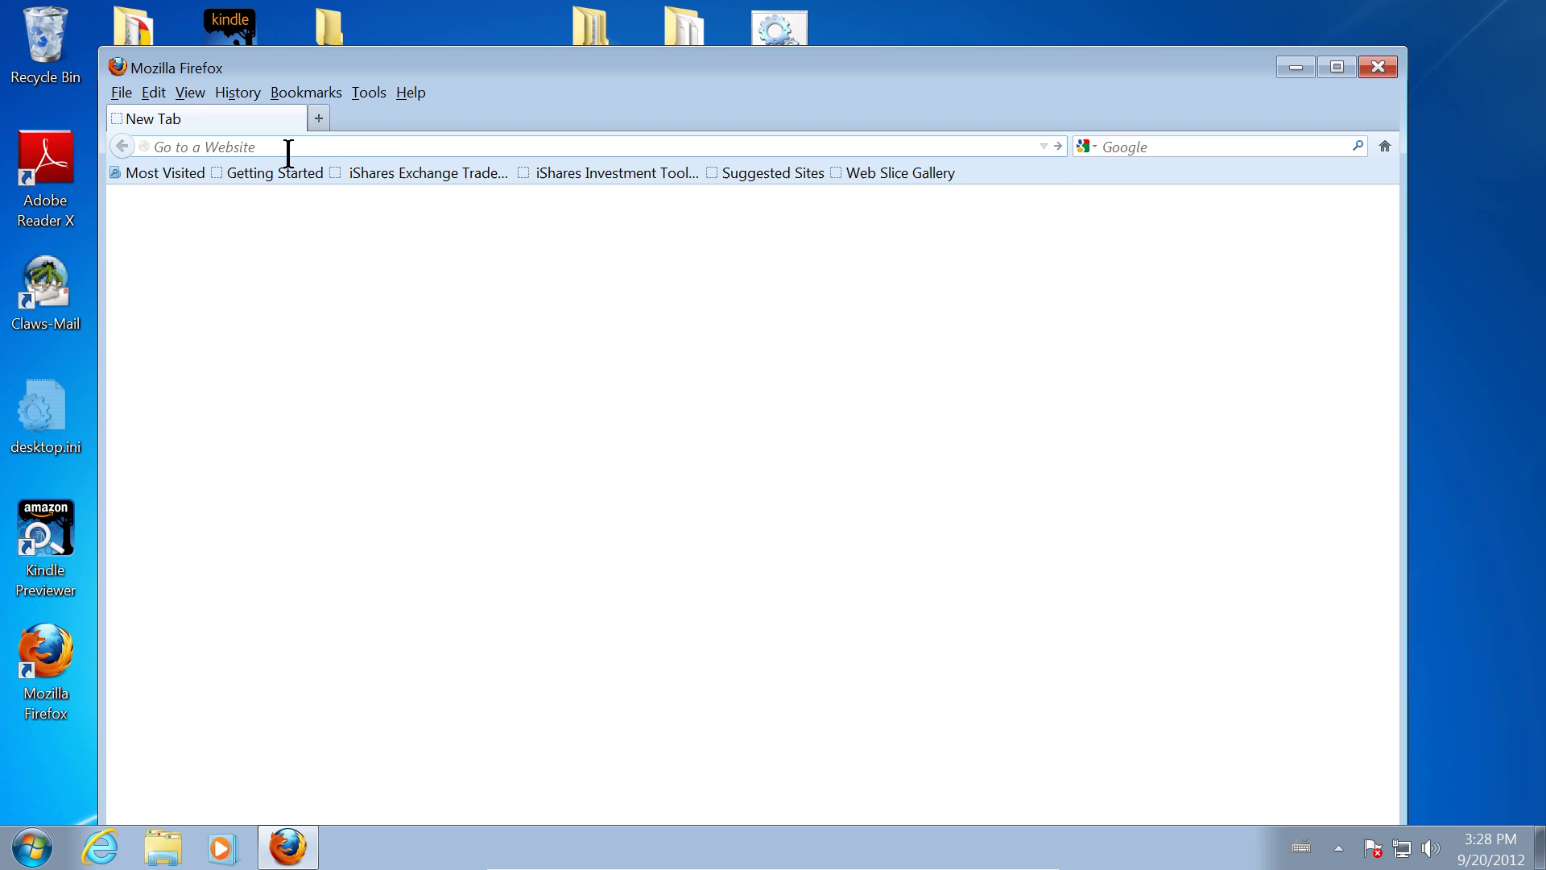
type("a")
key("BackSpace")
type("k")
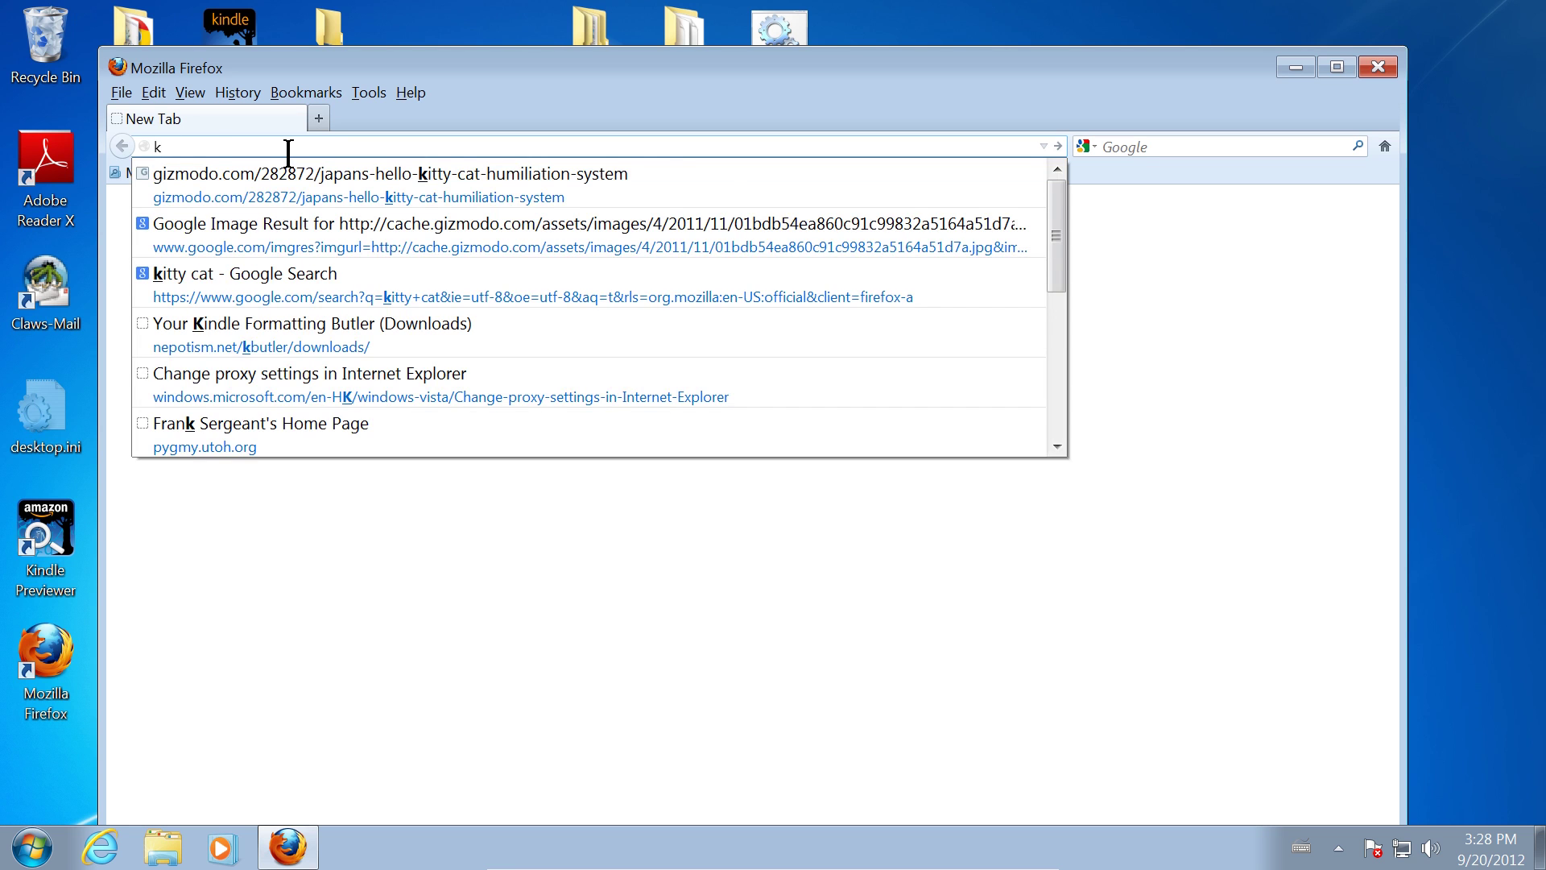
type("dp")
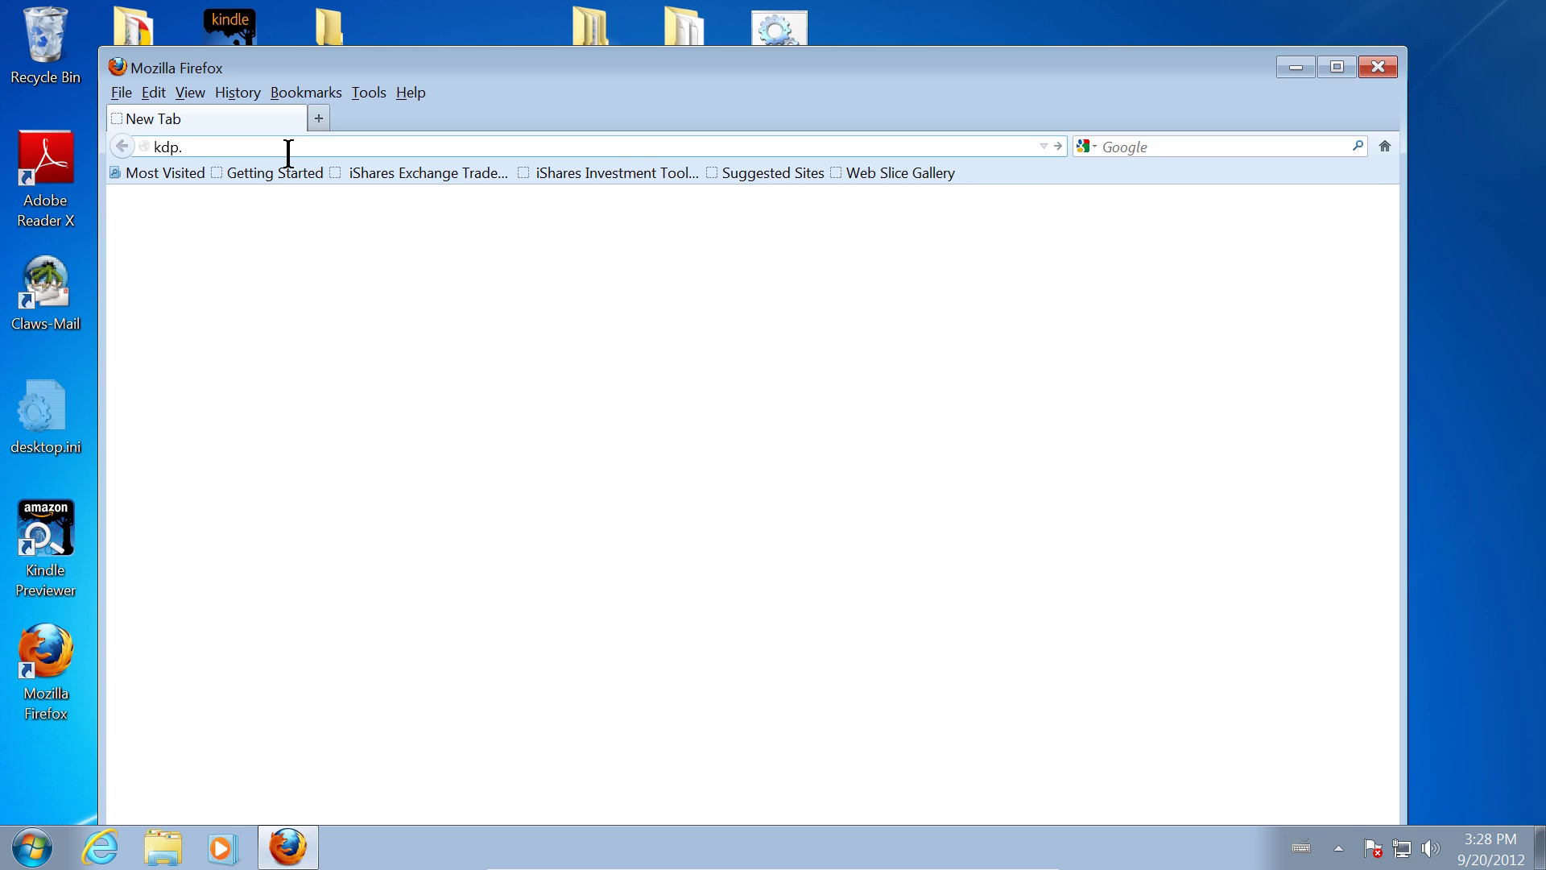
type(".amazon.com")
key("Return")
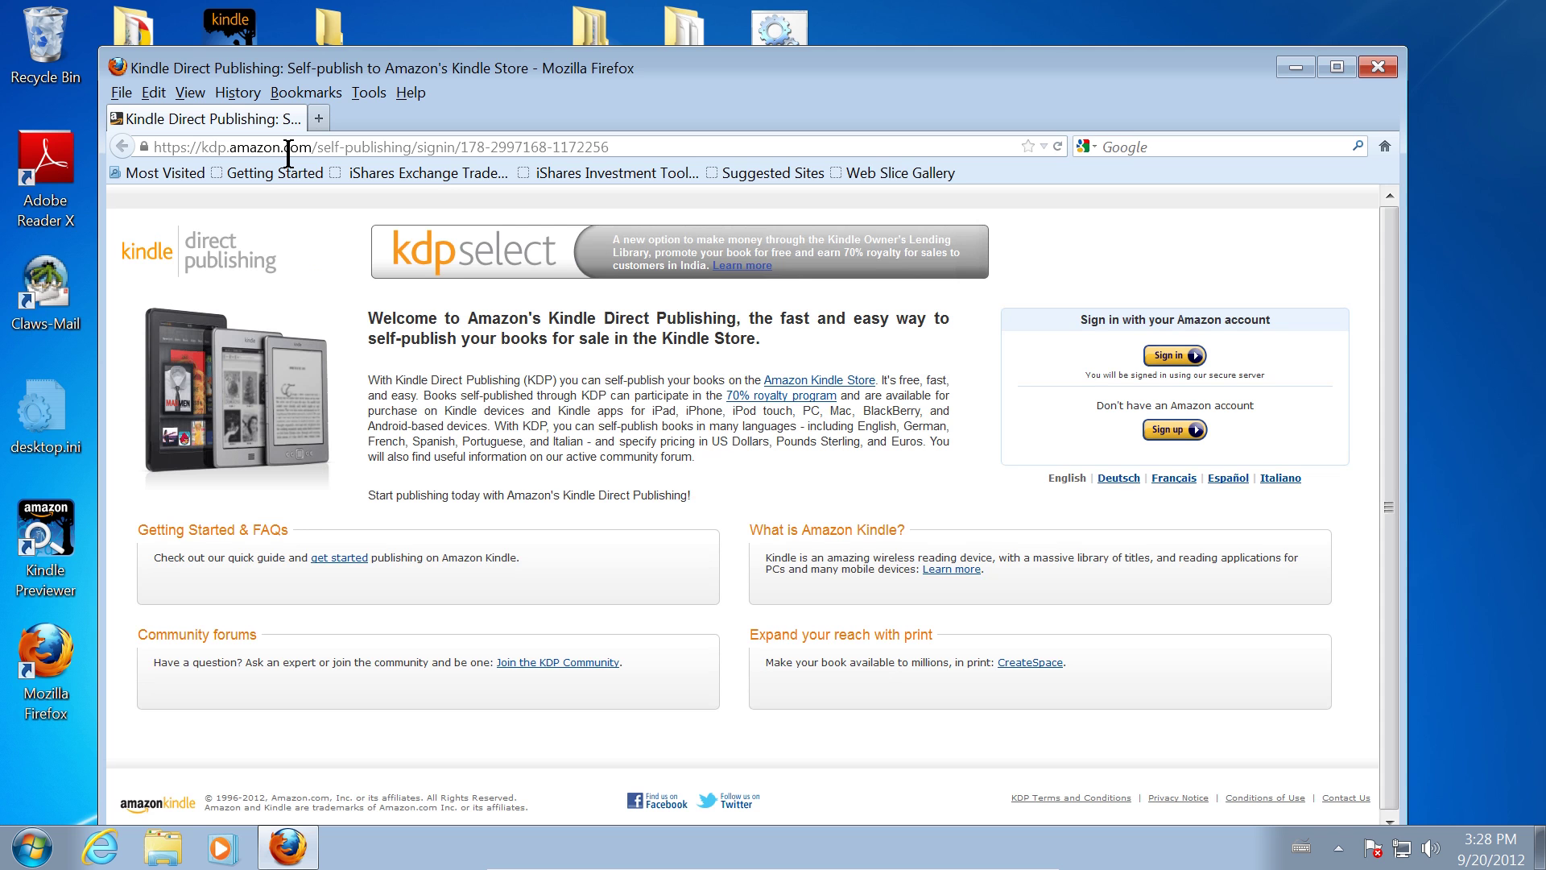
left_click_drag(518, 60, 390, 5)
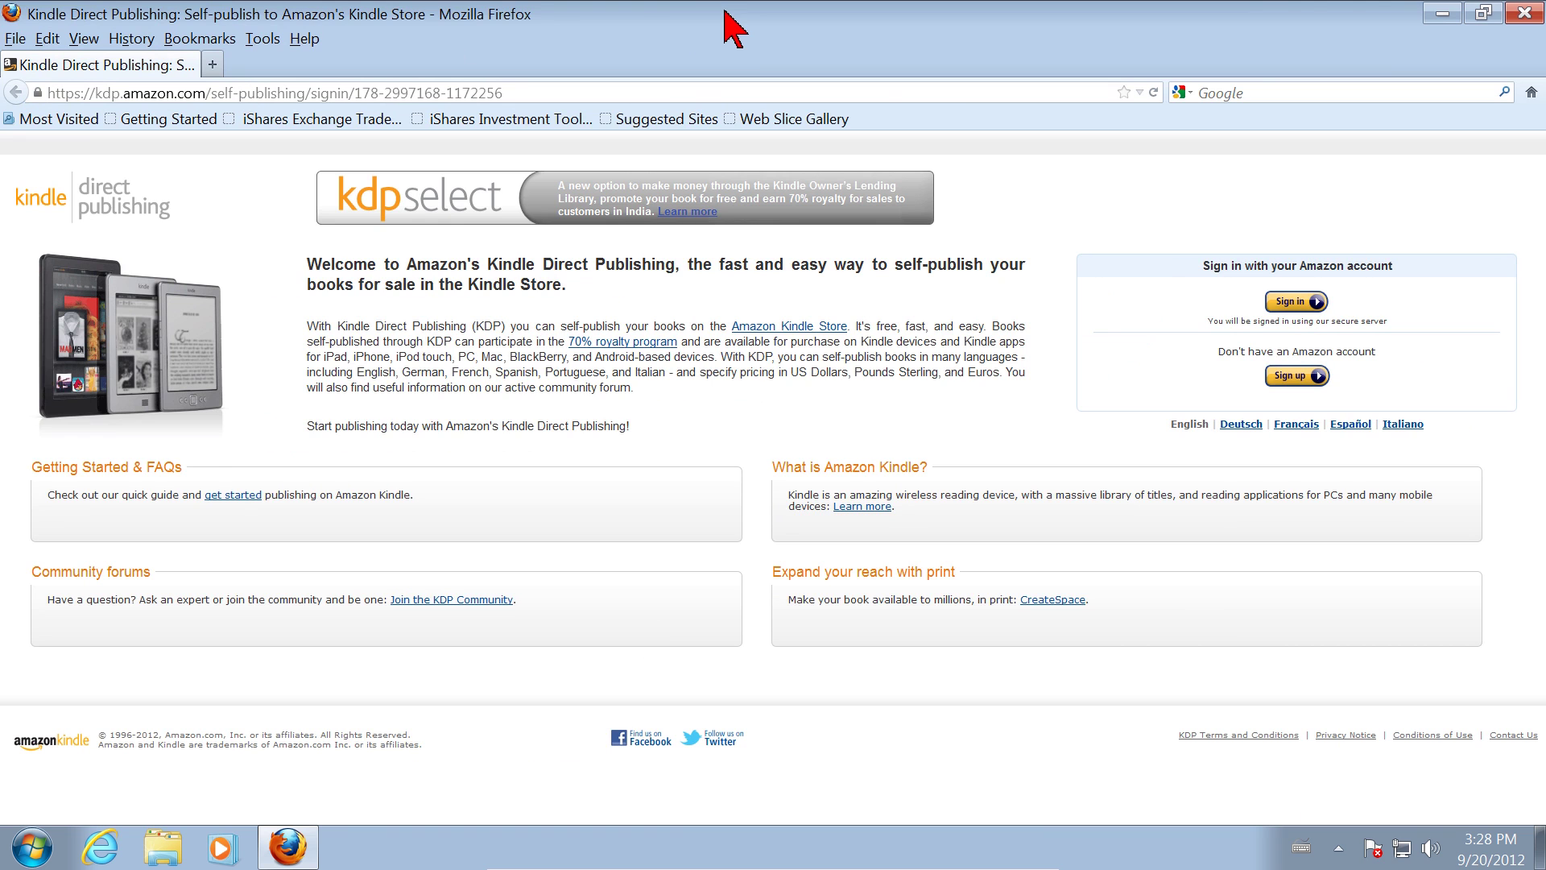
left_click_drag(725, 11, 745, 47)
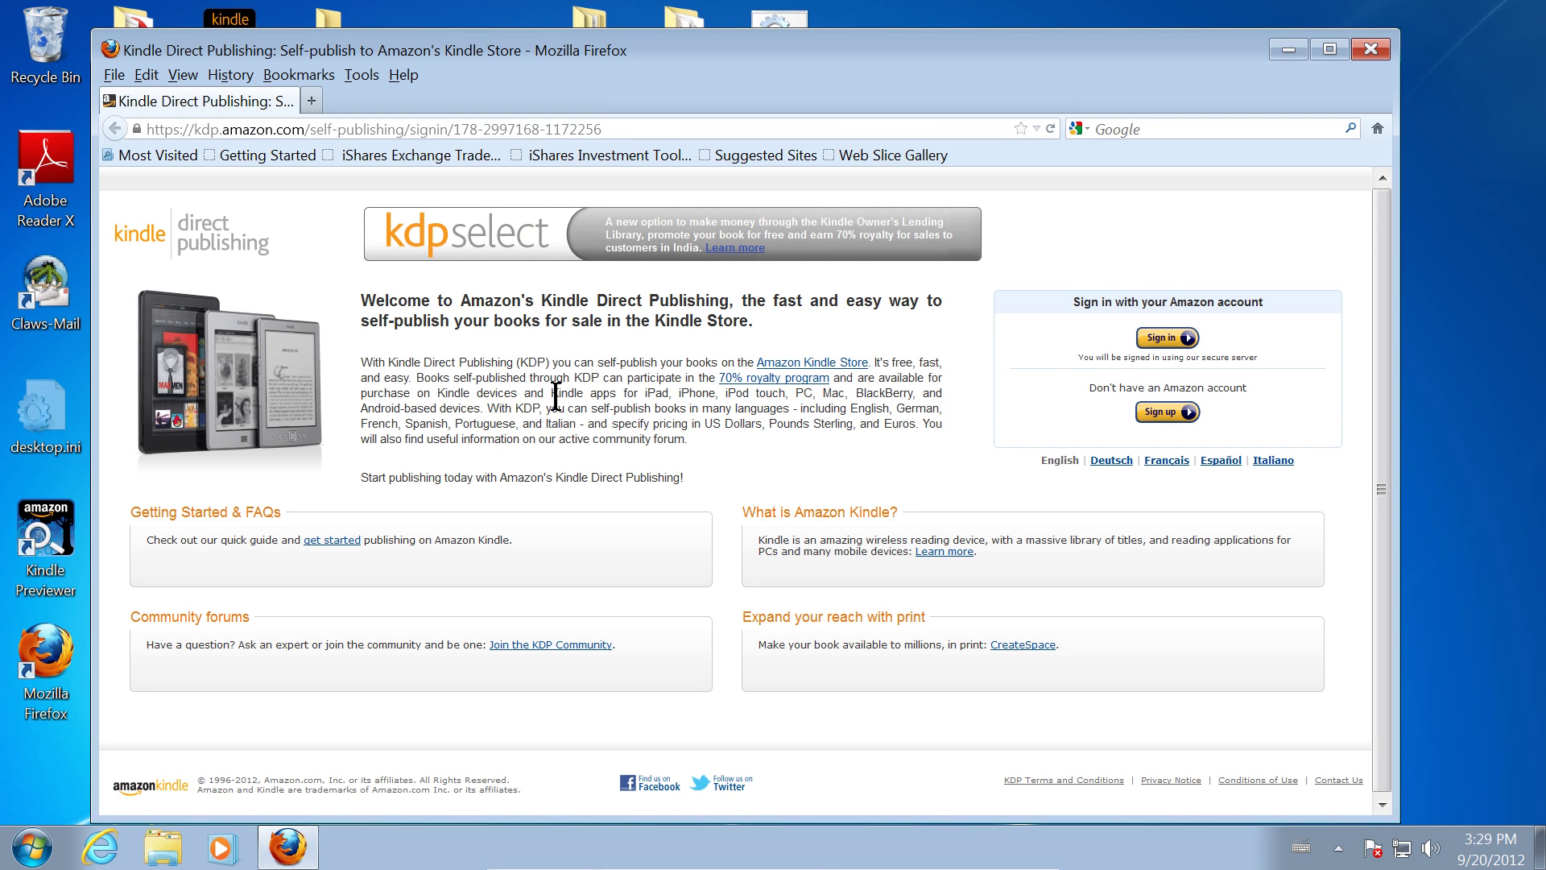
scroll(556, 395, "down", 1)
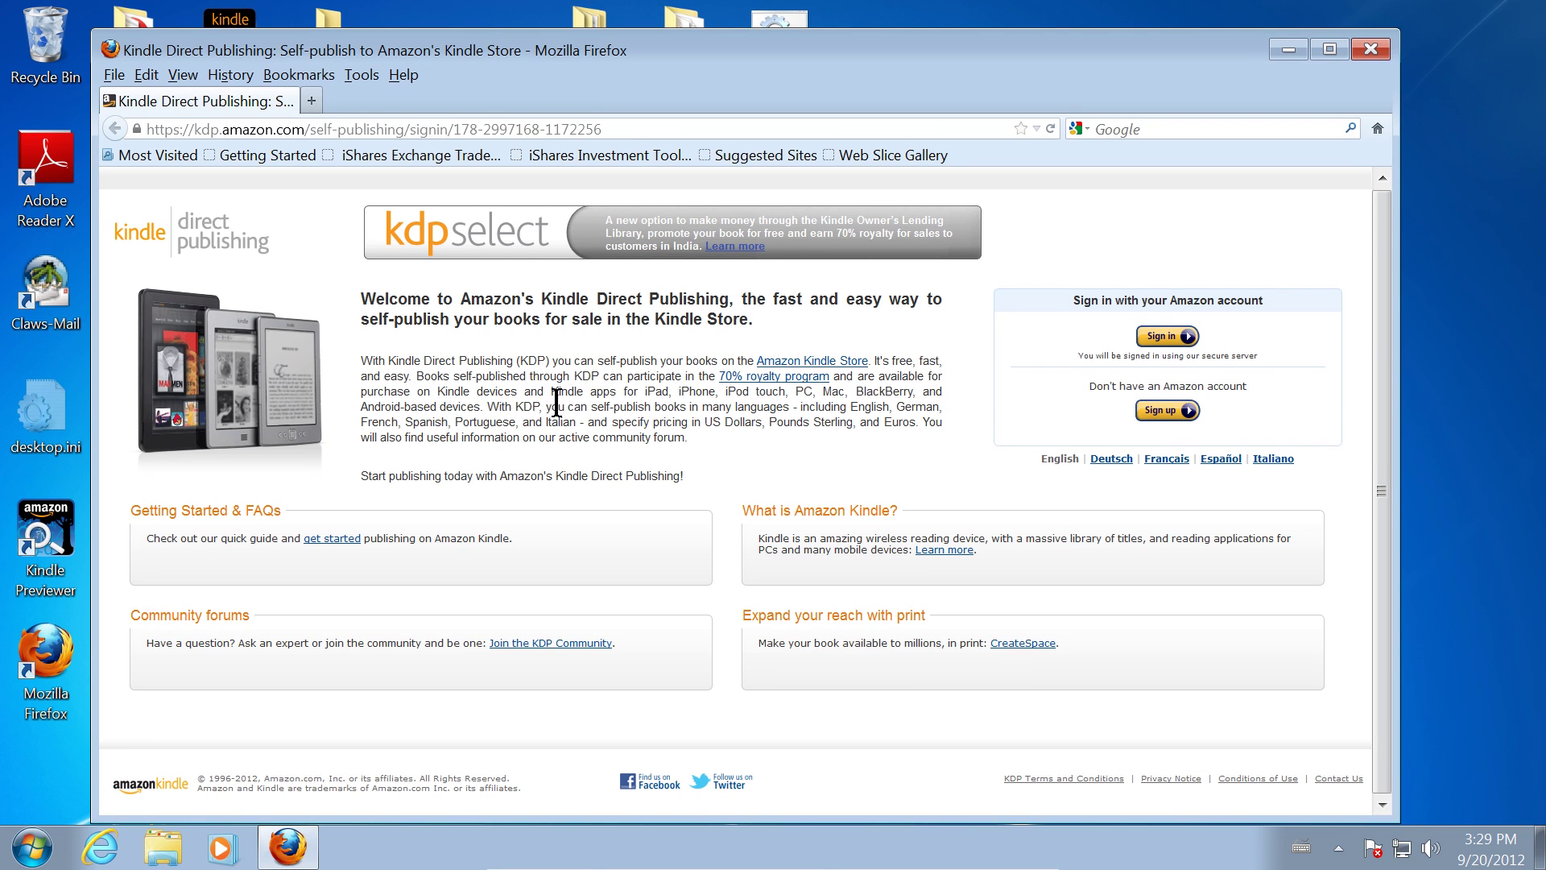
Open the KDP help pages and run a help search for 'kindlegen'
left_click(335, 541)
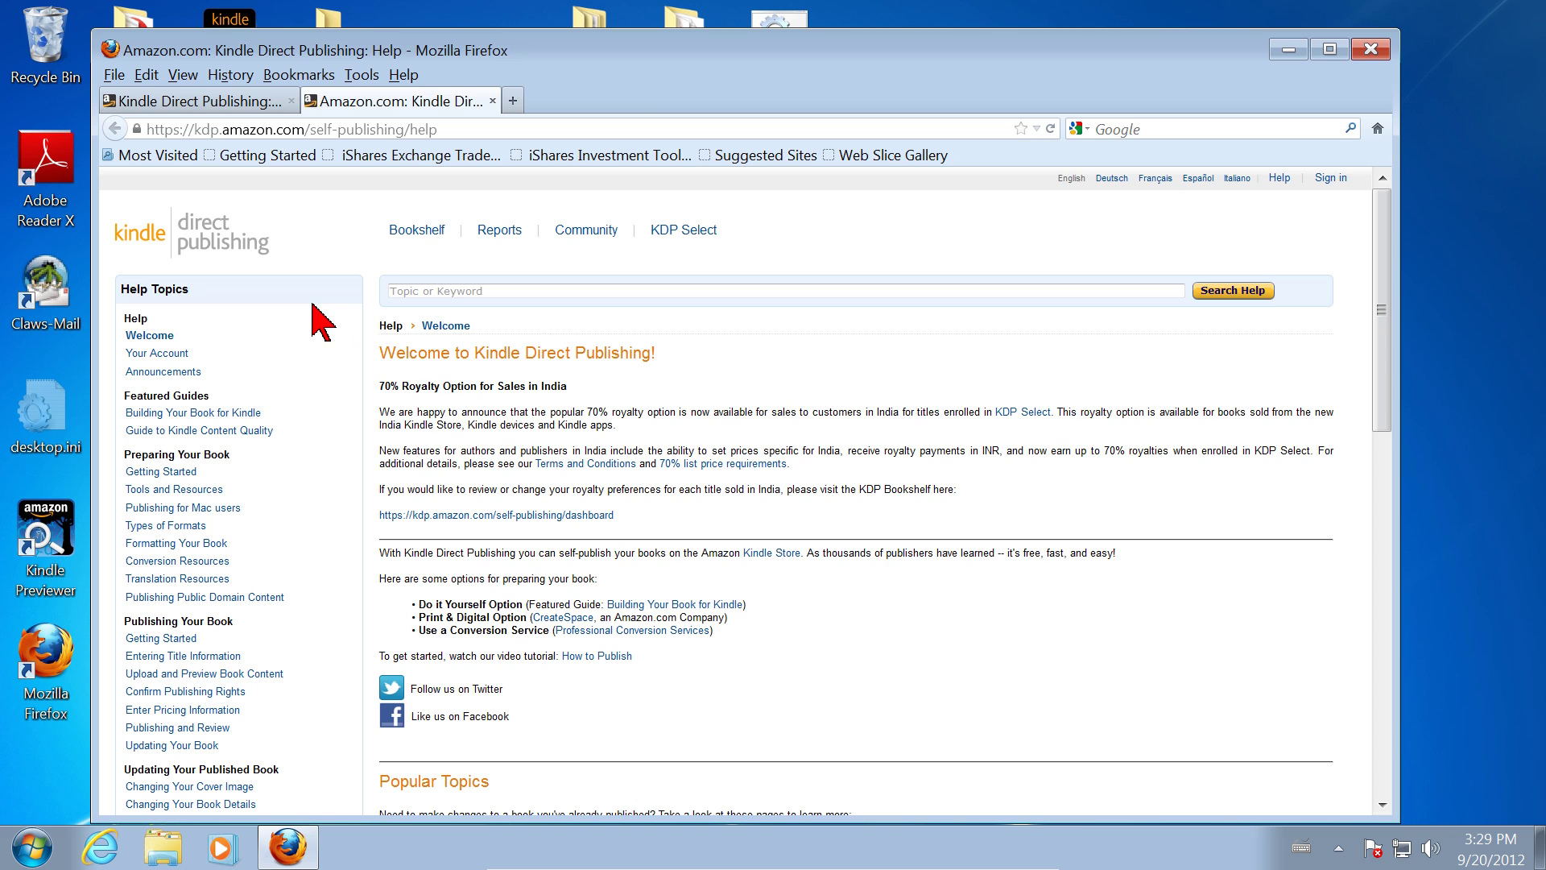
scroll(310, 322, "down", 5)
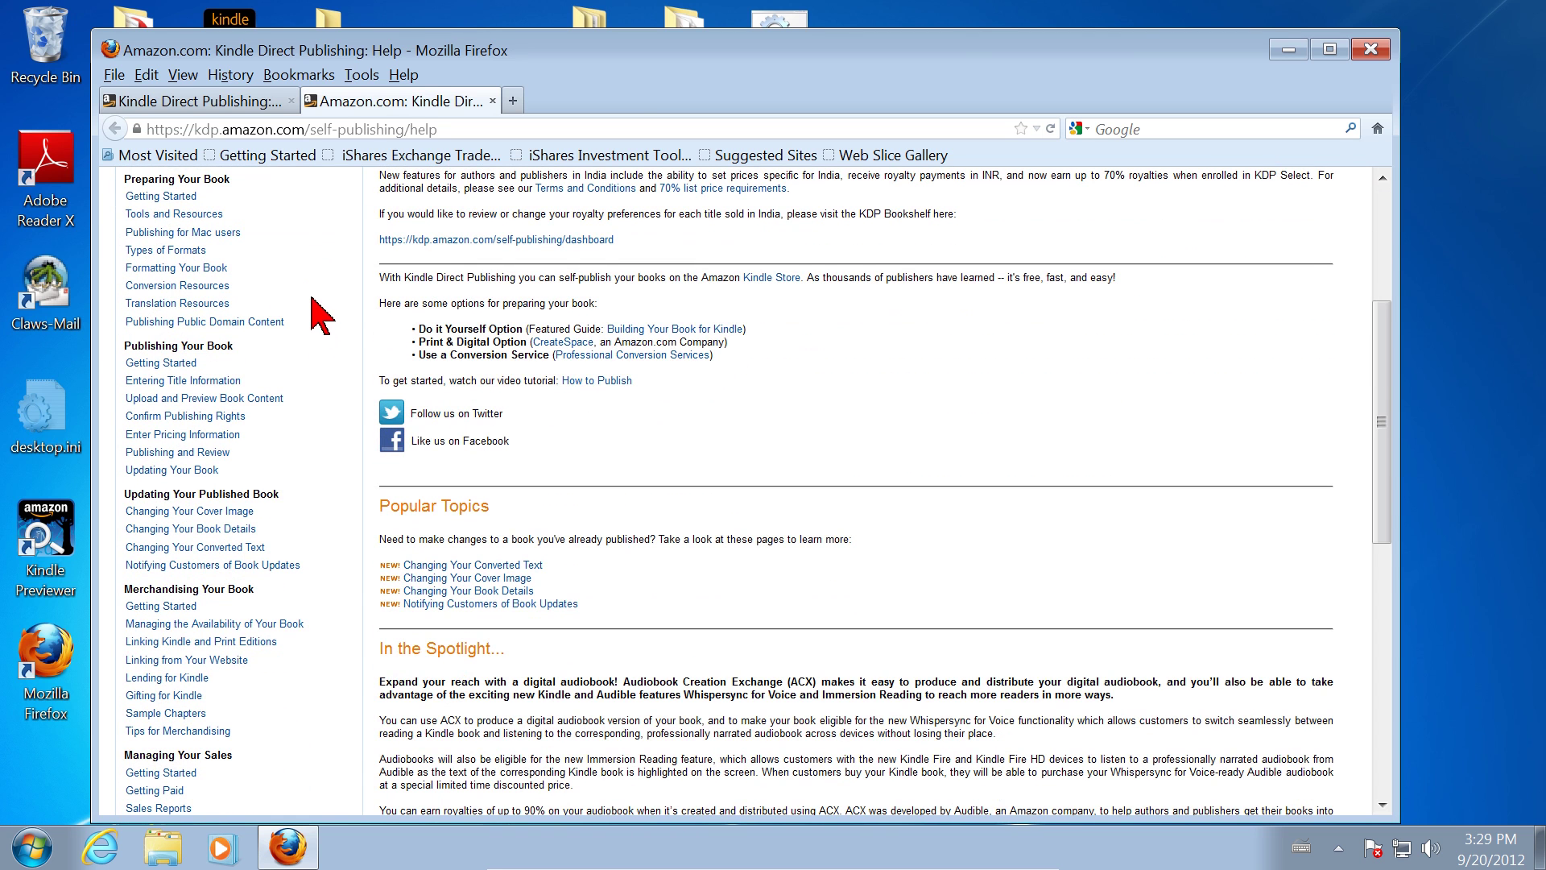
scroll(252, 370, "down", 2)
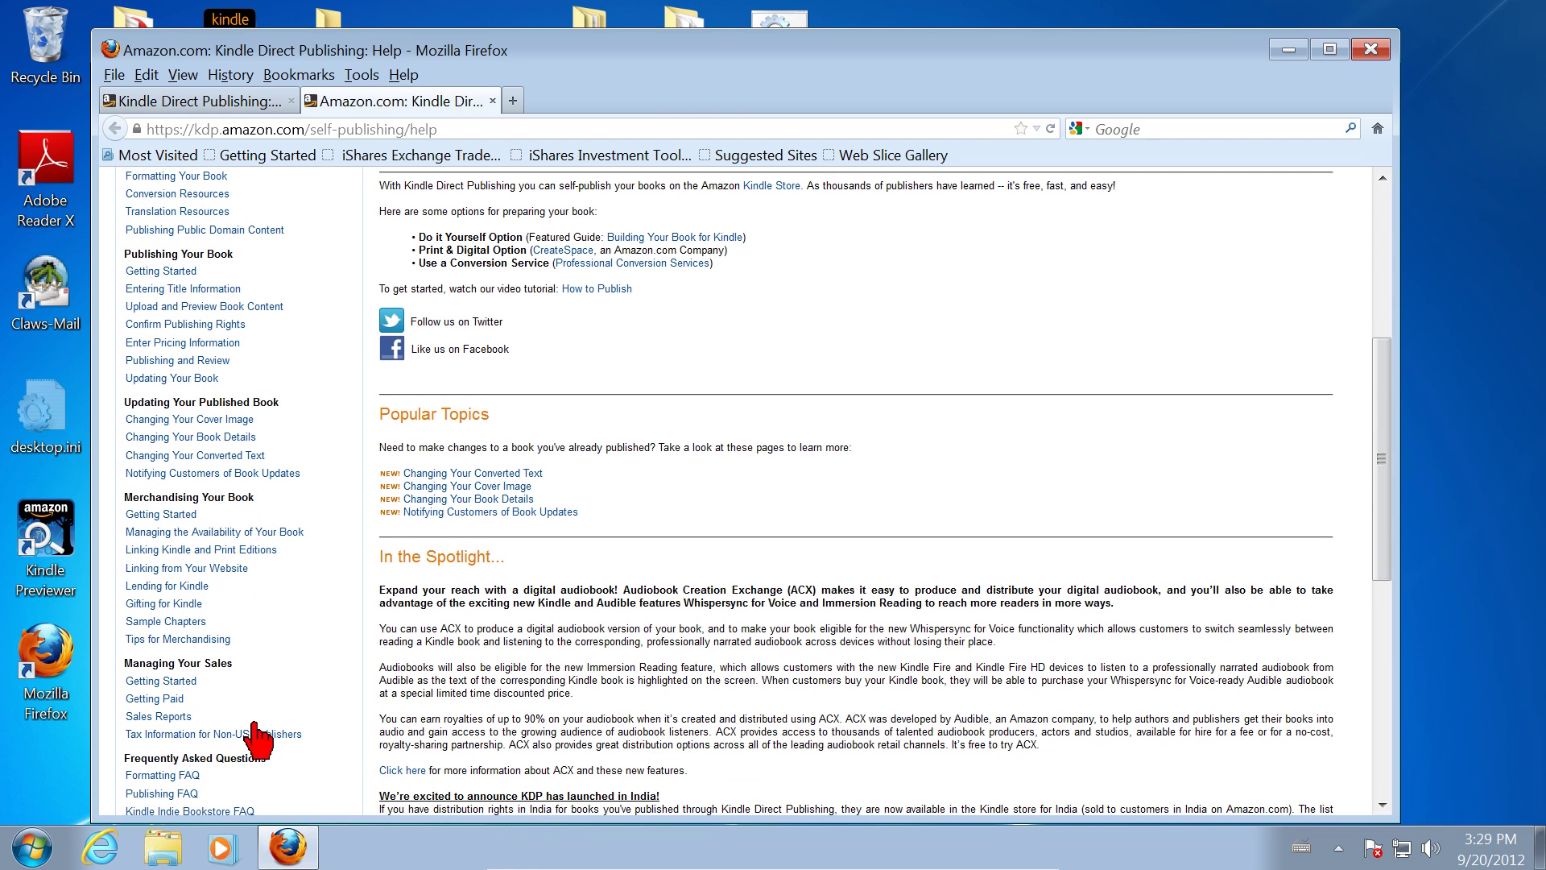
scroll(306, 683, "down", 2)
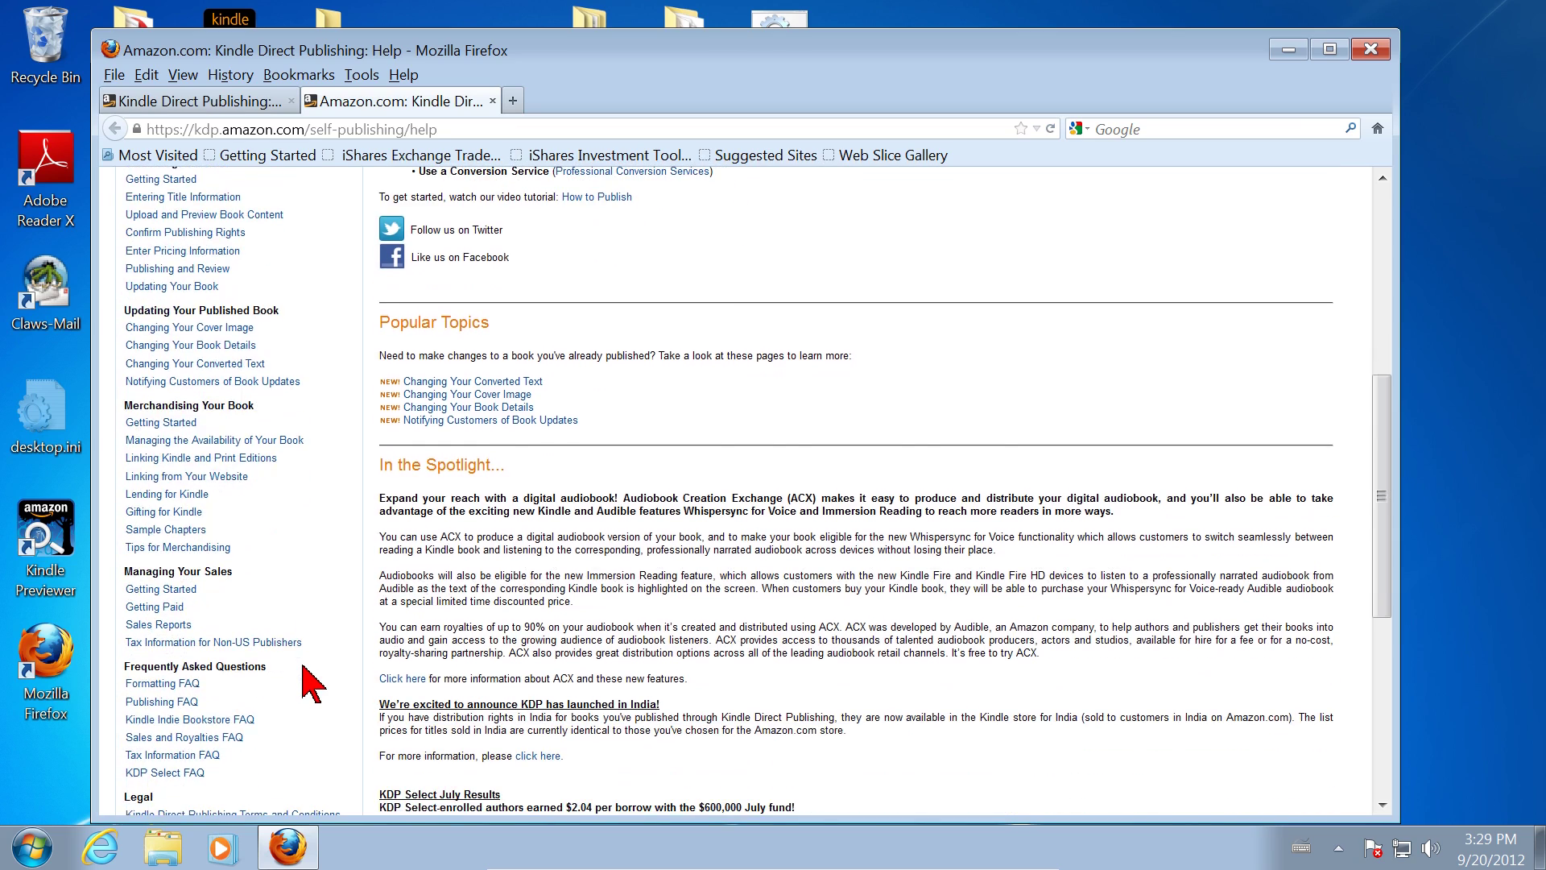
scroll(304, 676, "down", 9)
scroll(322, 548, "up", 7)
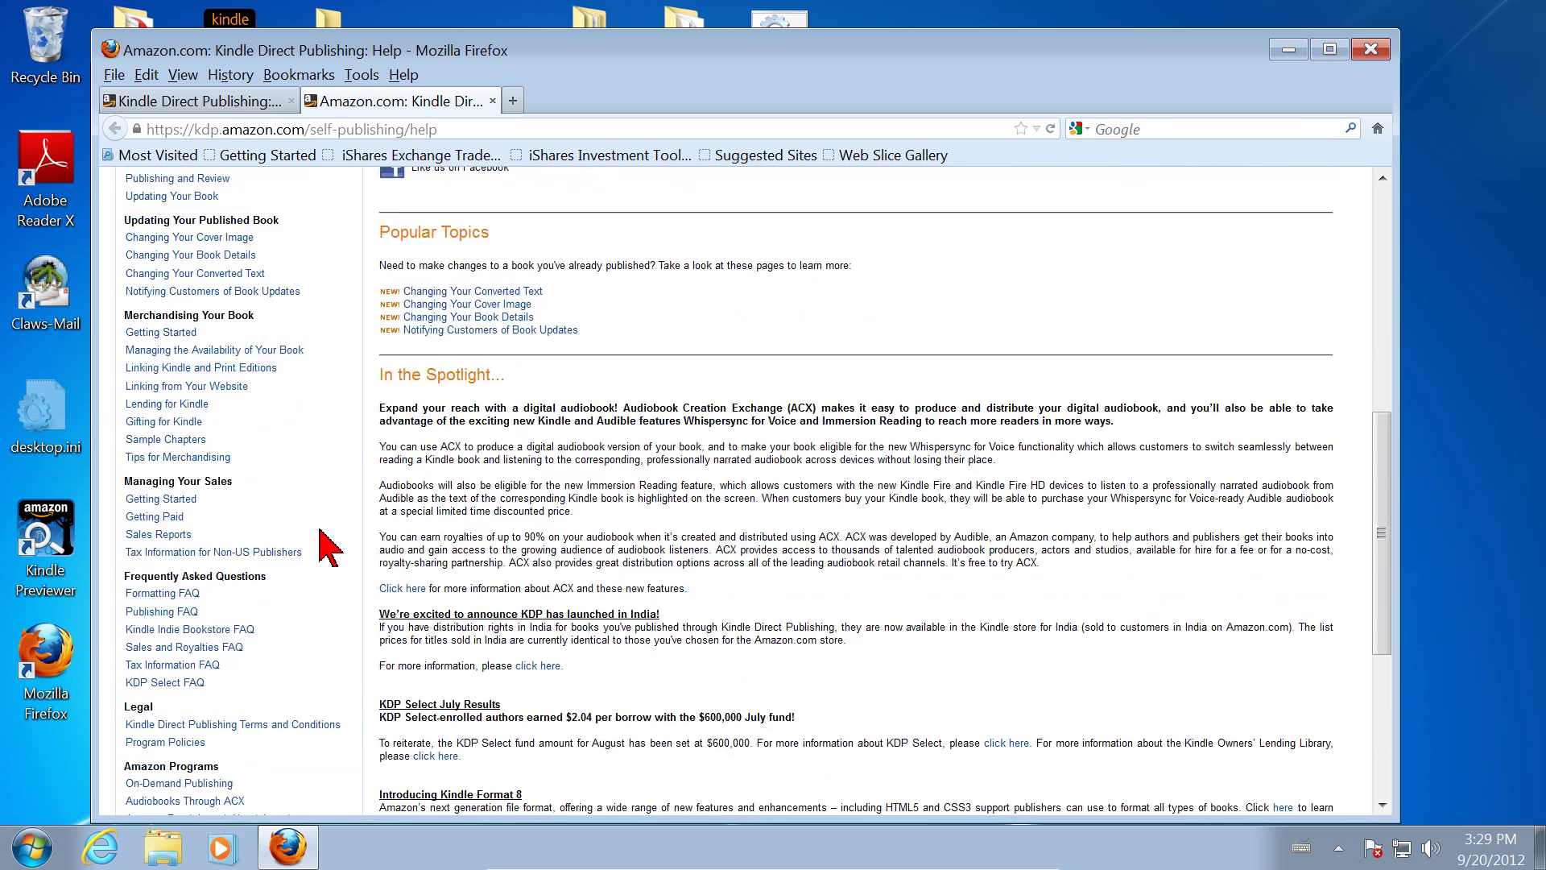
scroll(322, 540, "up", 12)
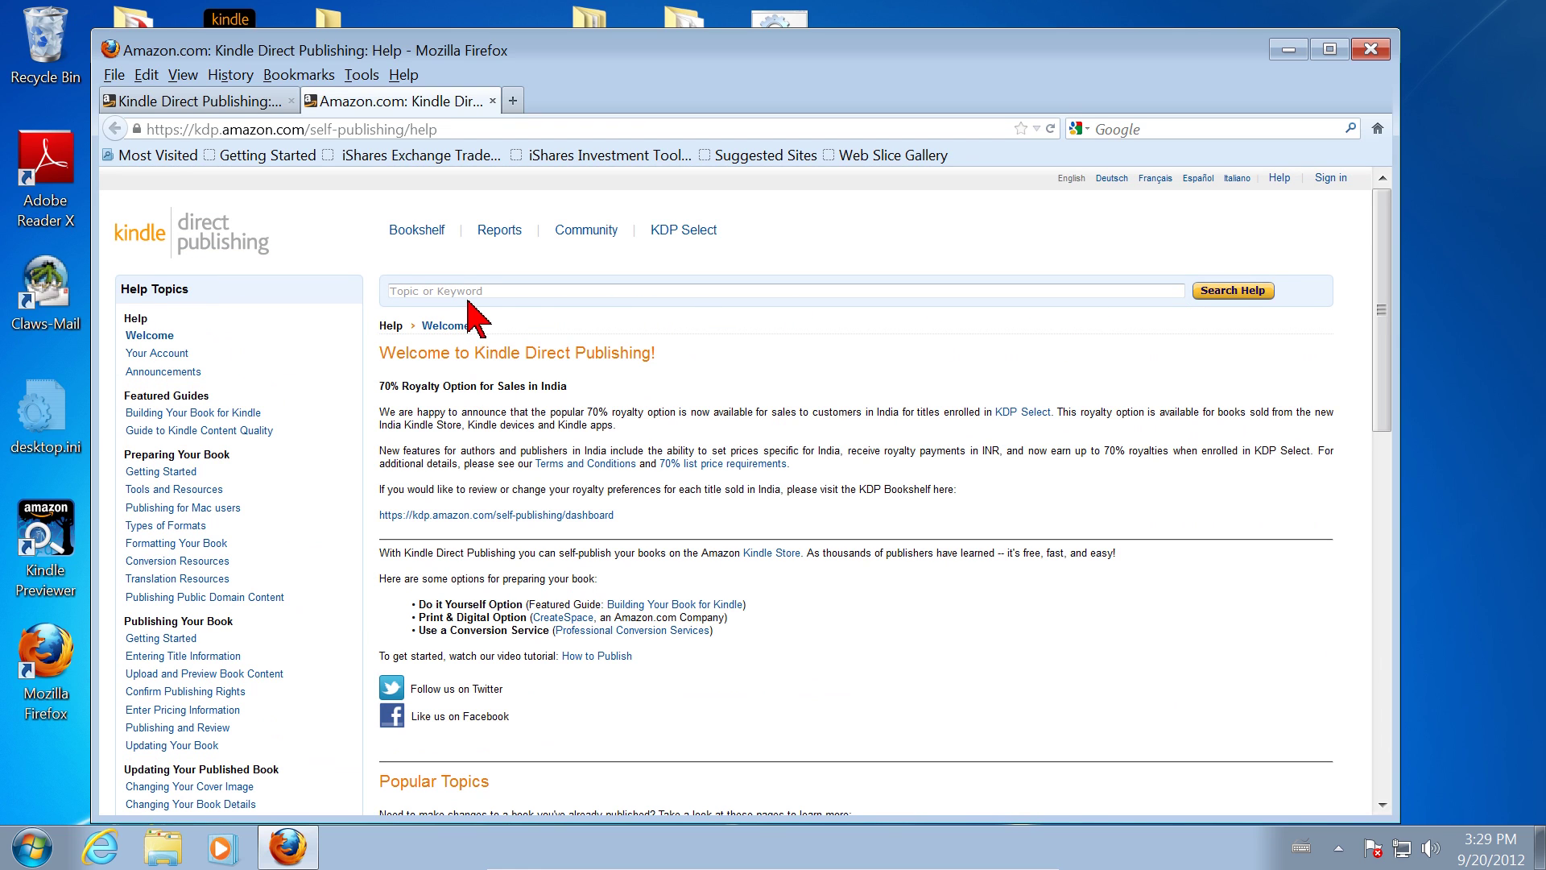
left_click(499, 289)
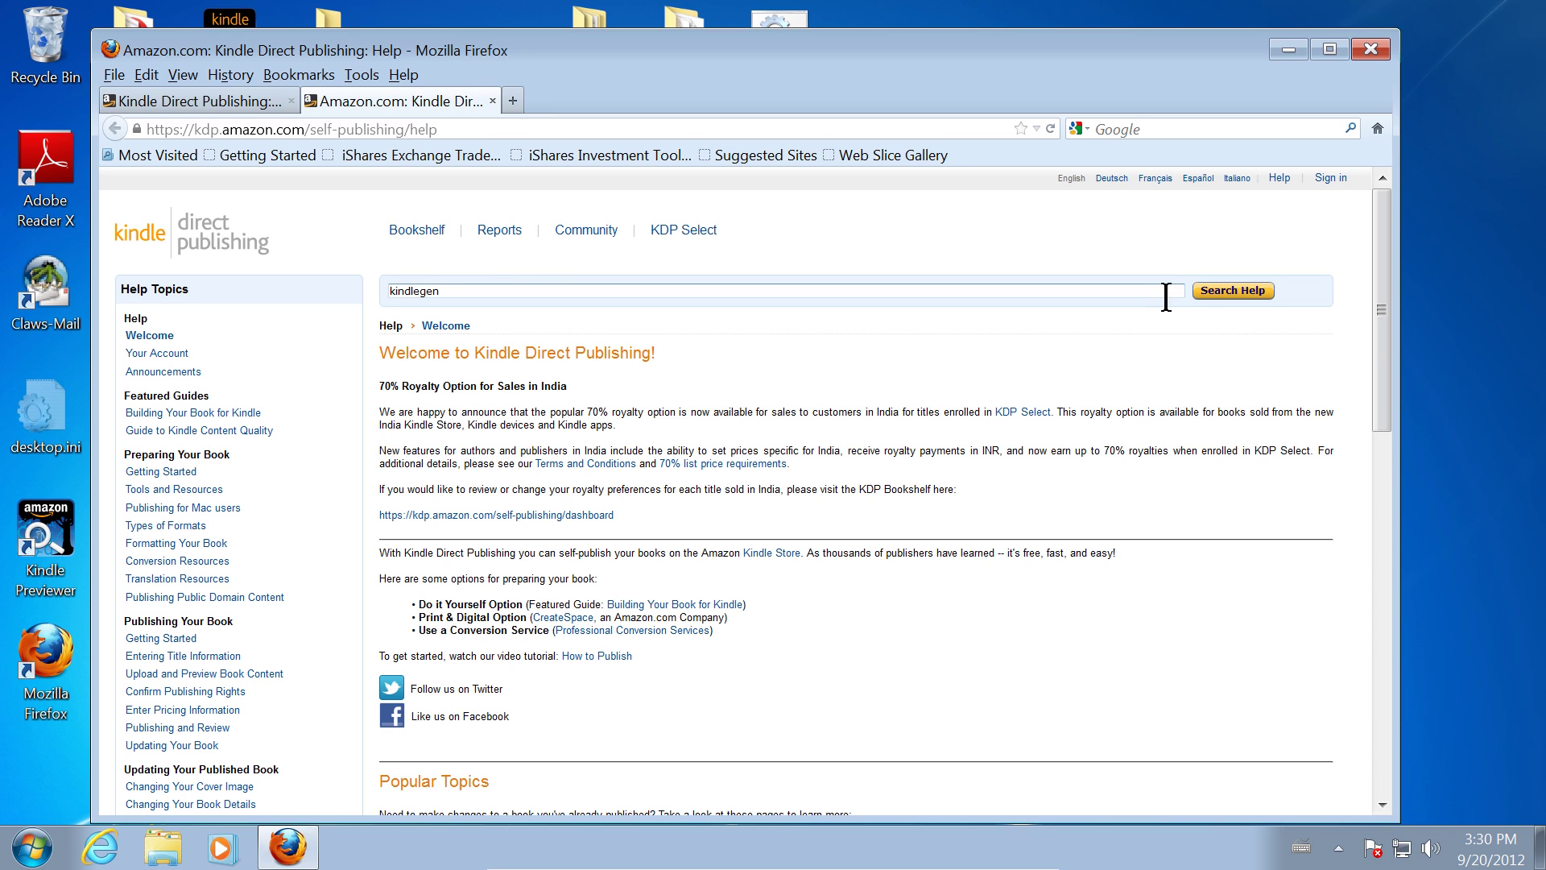
left_click(1233, 292)
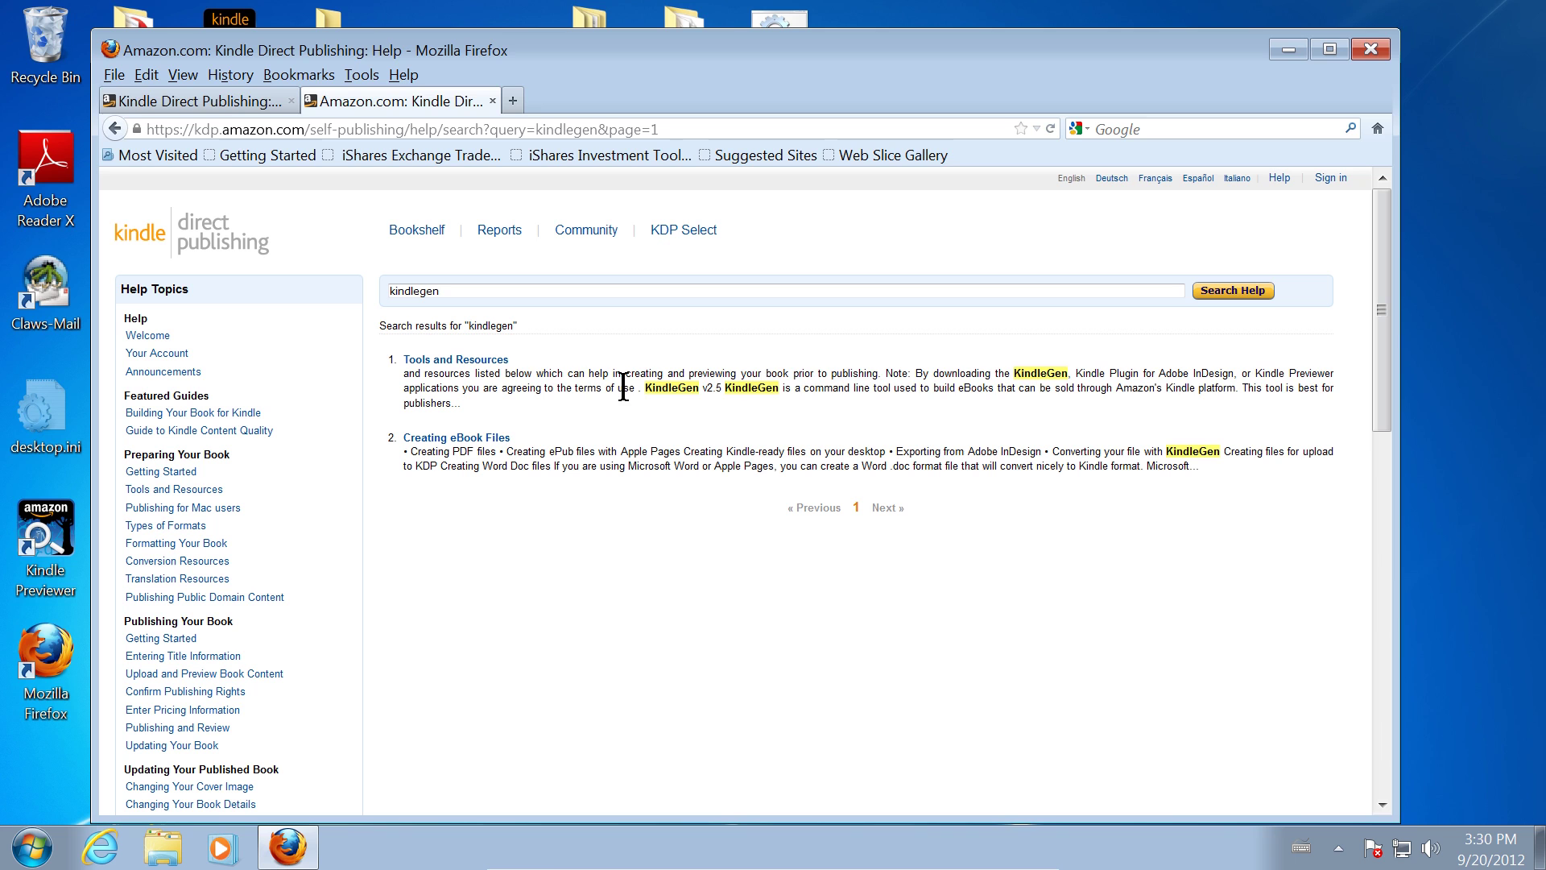
Open the 'Tools and Resources' result and find the KindleGen v2.5 downloads section
left_click(470, 360)
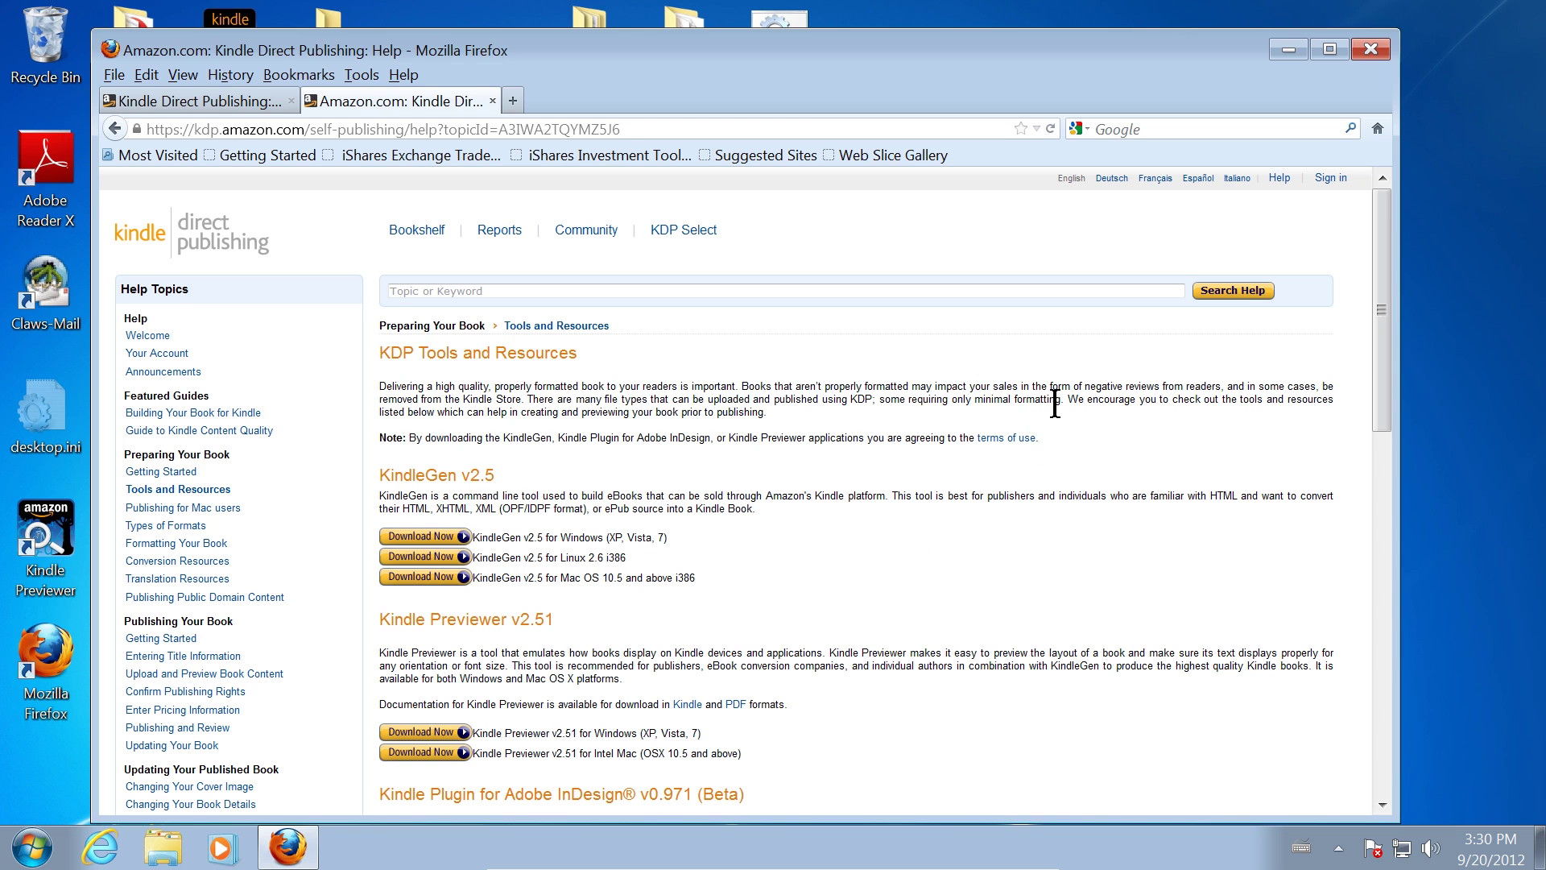
scroll(1059, 411, "down", 4)
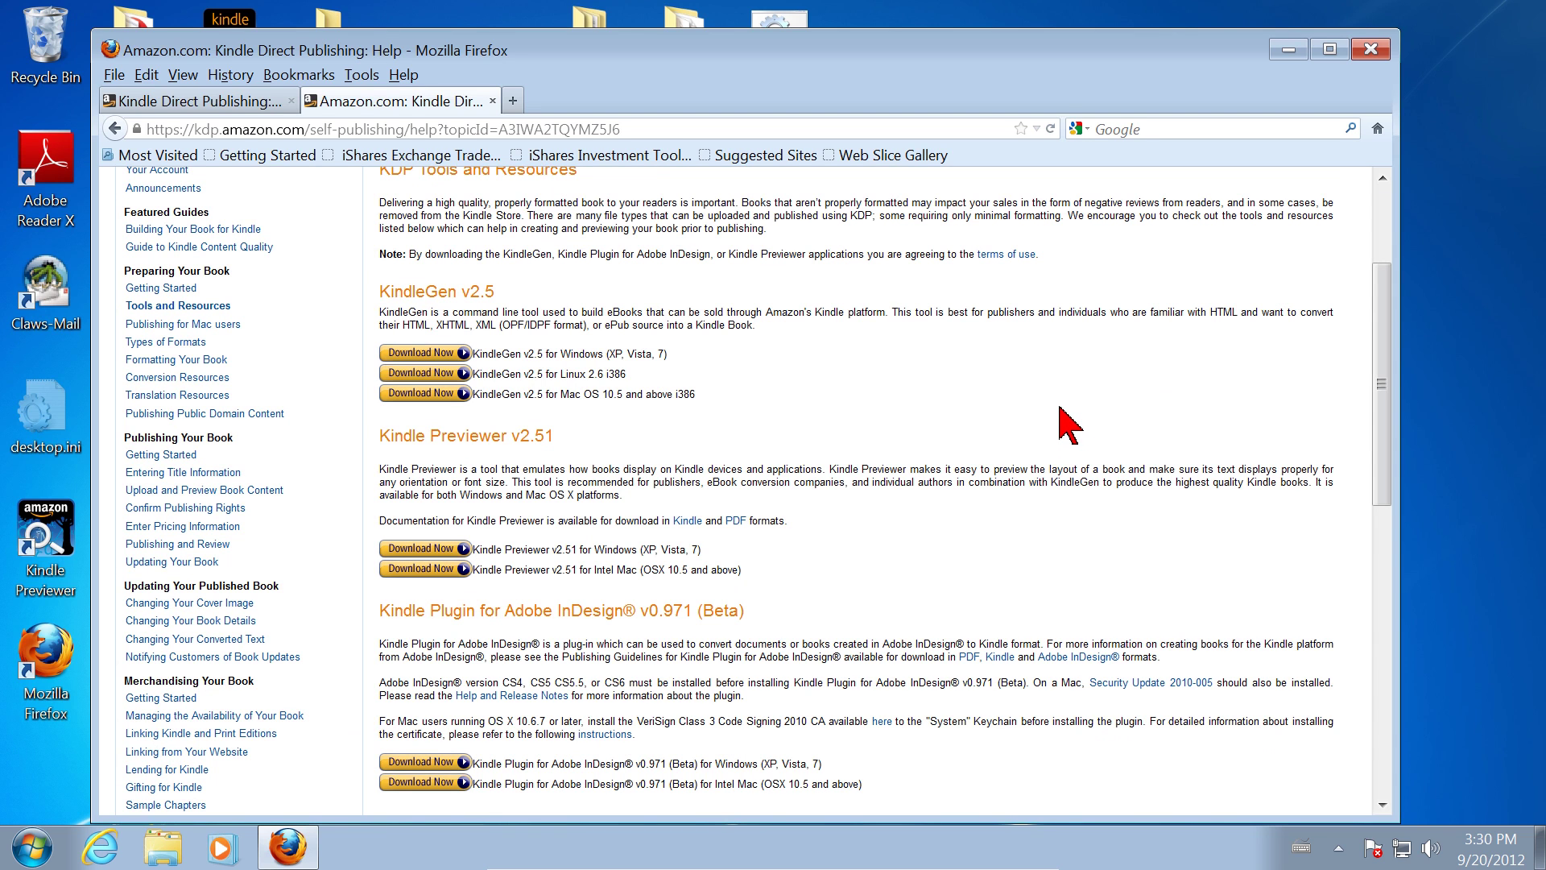
scroll(978, 435, "up", 2)
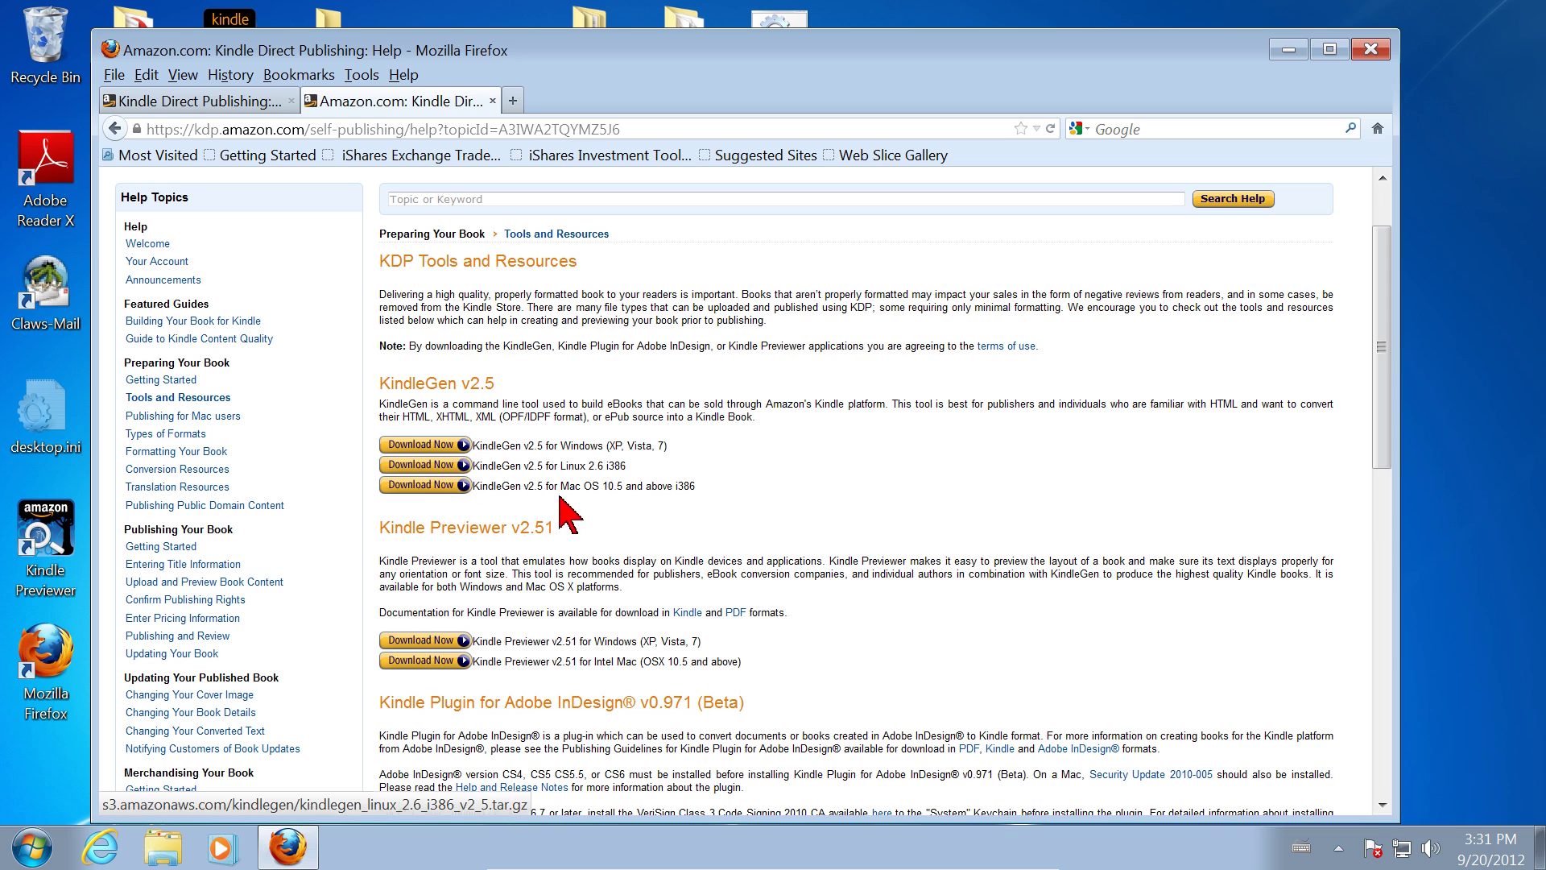
Download KindleGen v2.5 for Windows, saving kindlegen_win32_v2_5.zip into Downloads
left_click(426, 443)
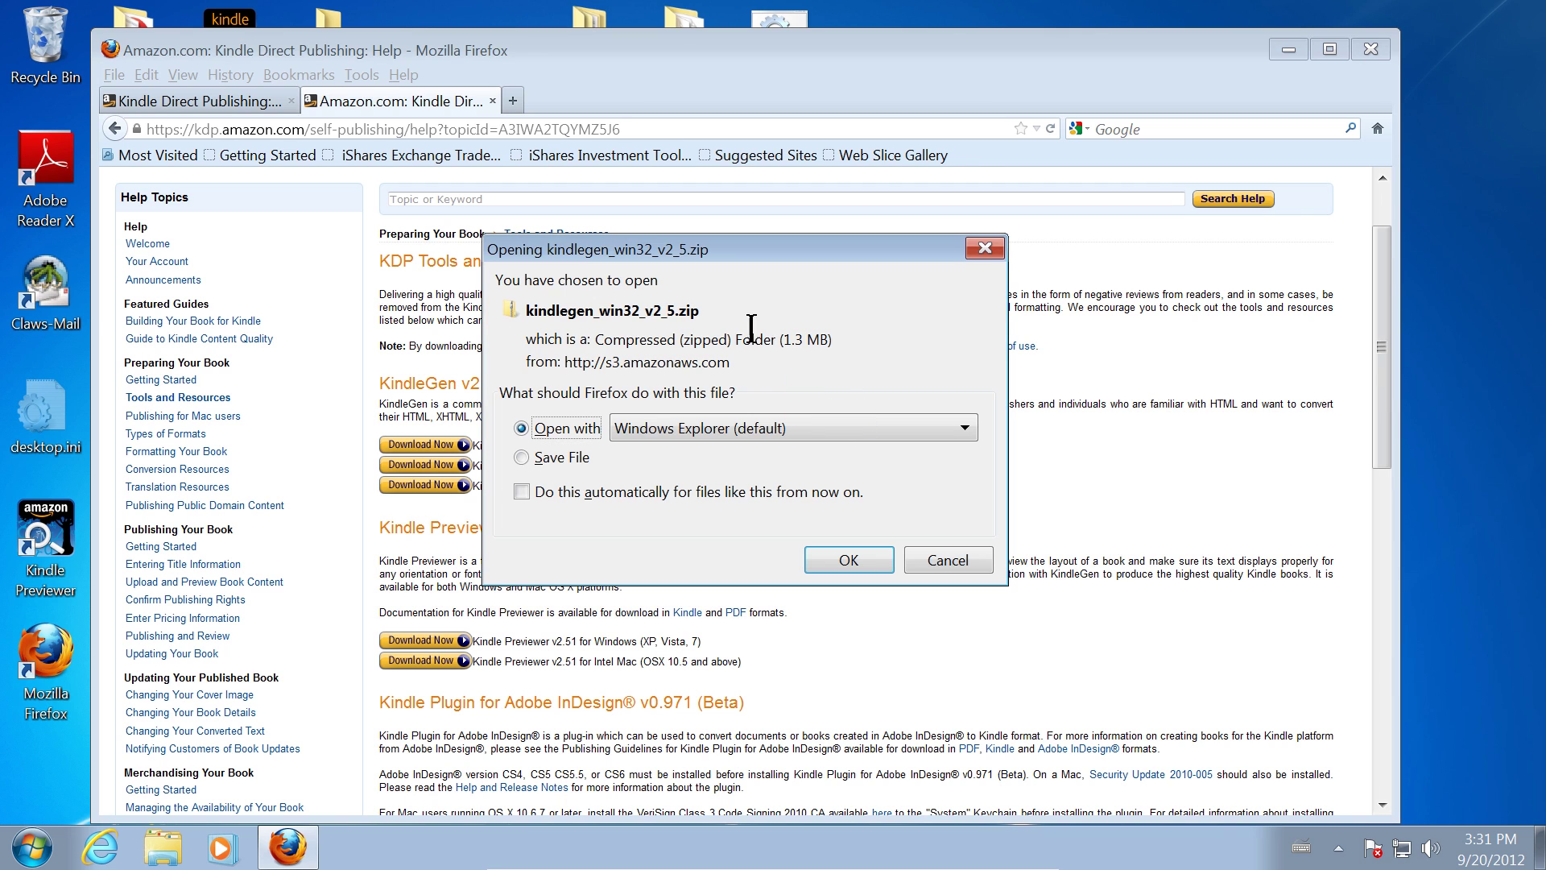
left_click(528, 462)
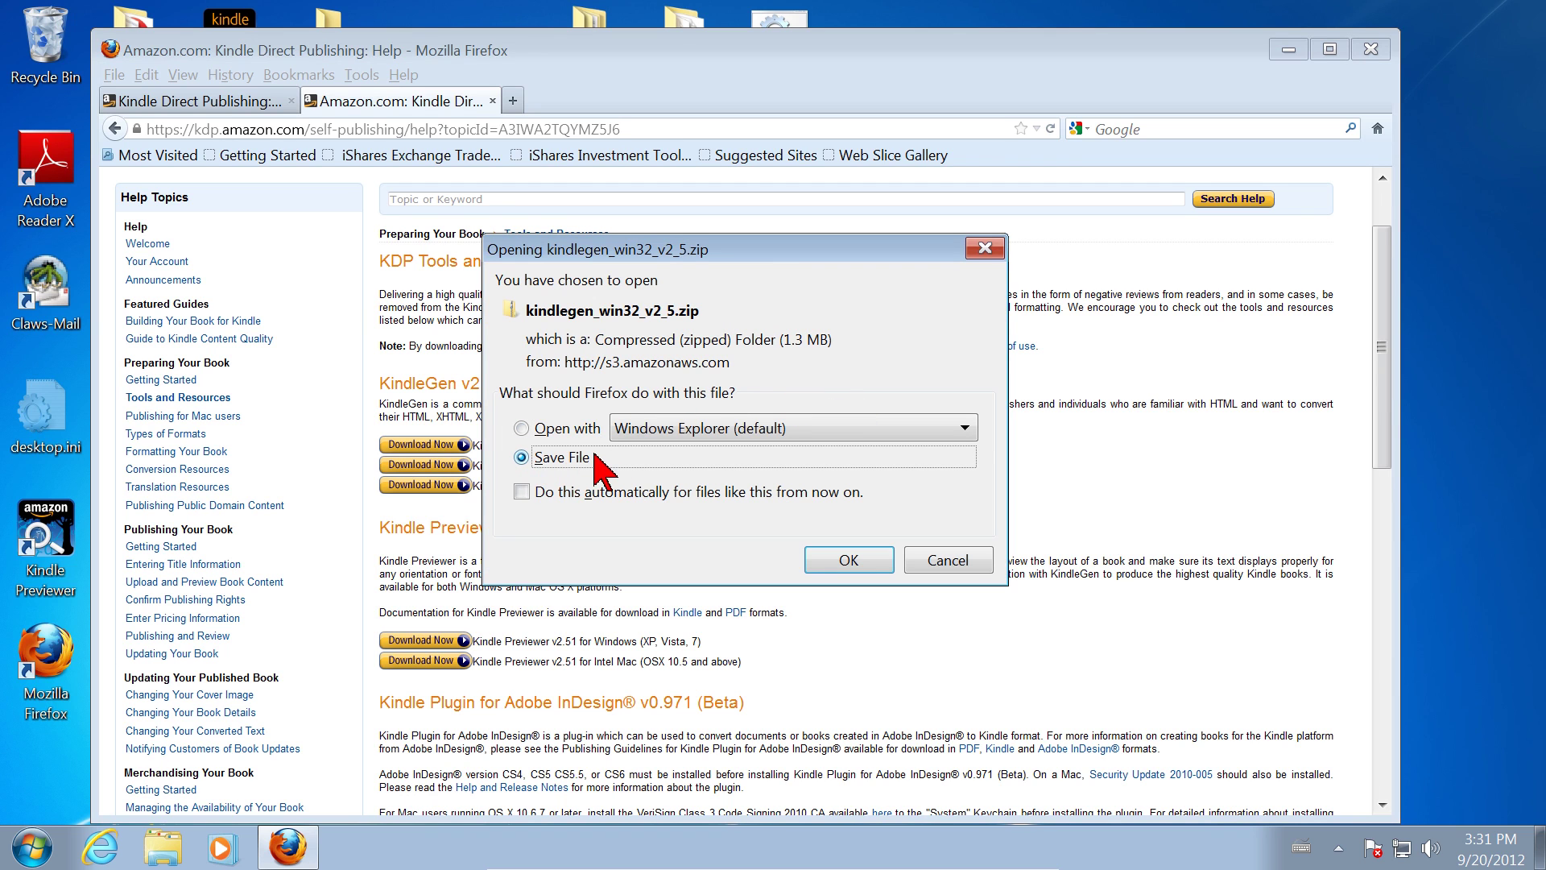
left_click(849, 560)
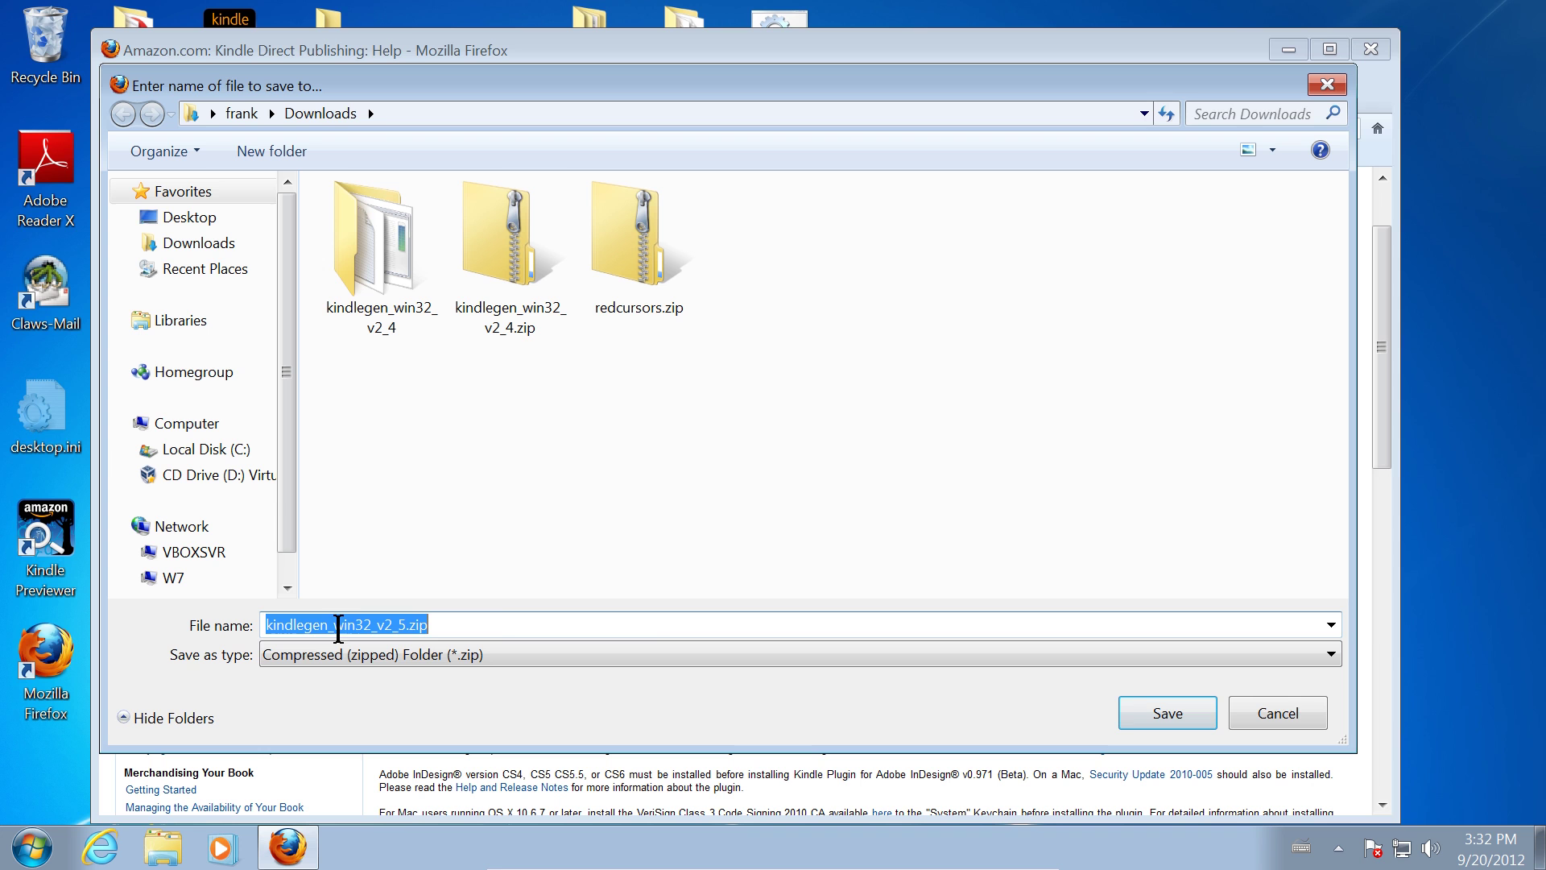
left_click(1166, 719)
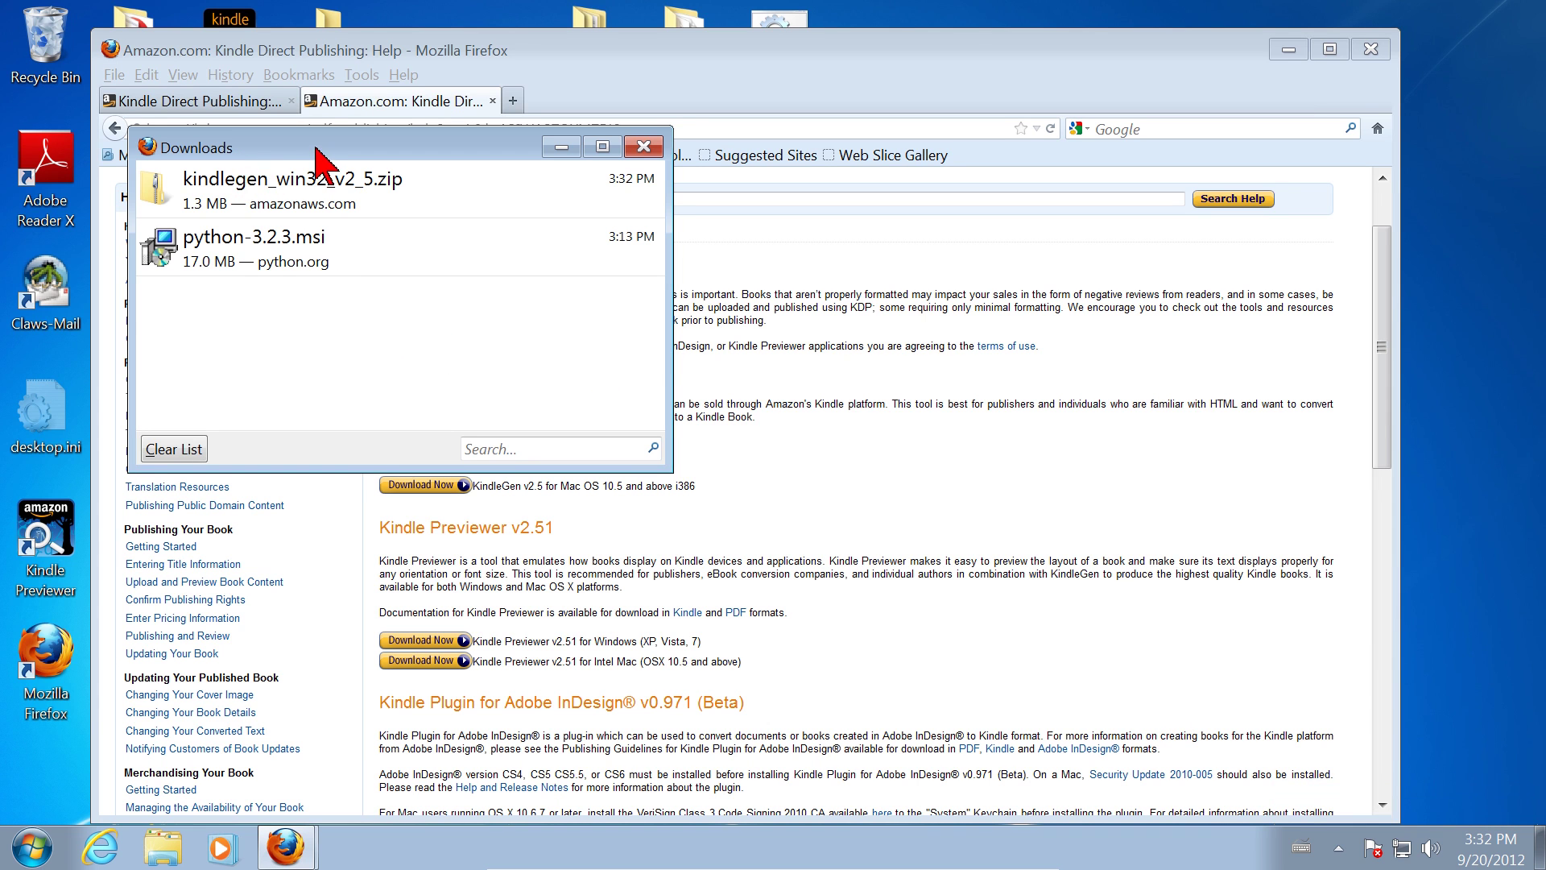
left_click_drag(315, 147, 217, 68)
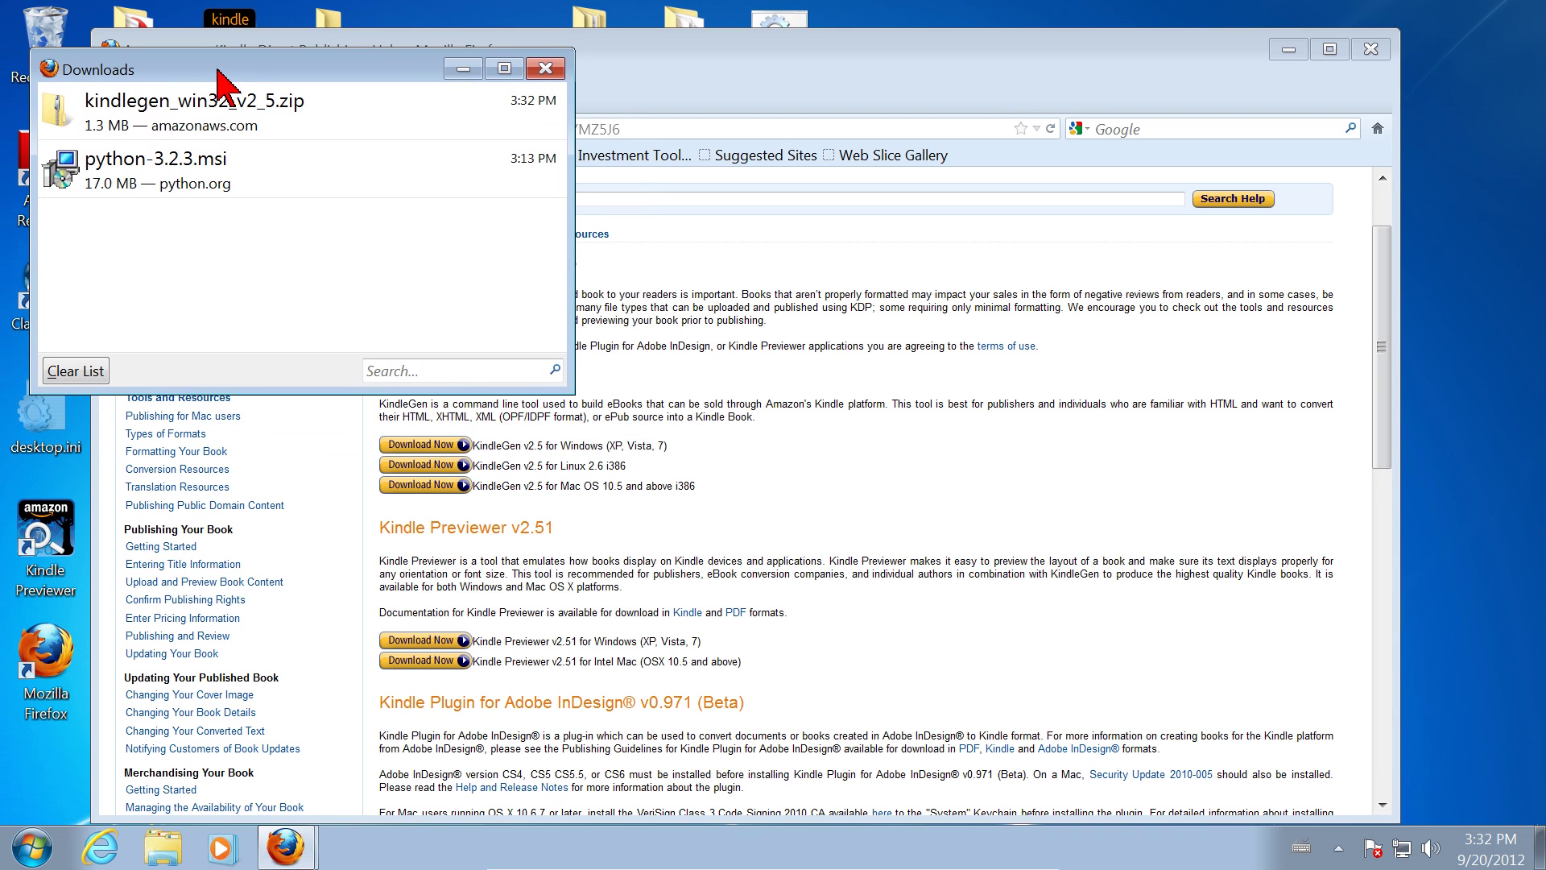
left_click_drag(207, 70, 272, 128)
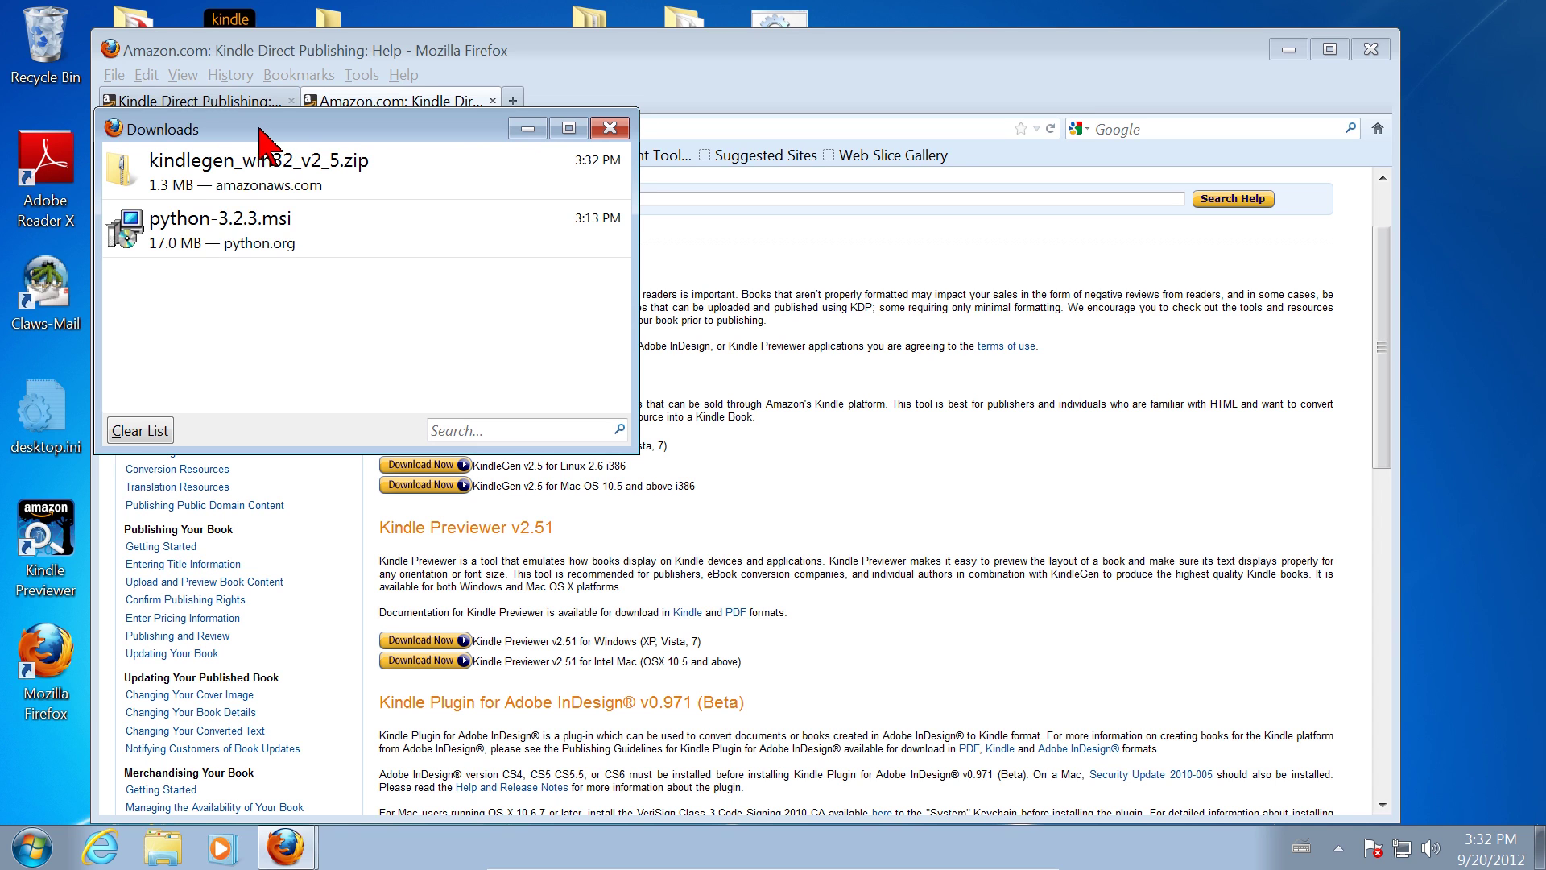
left_click_drag(275, 131, 270, 109)
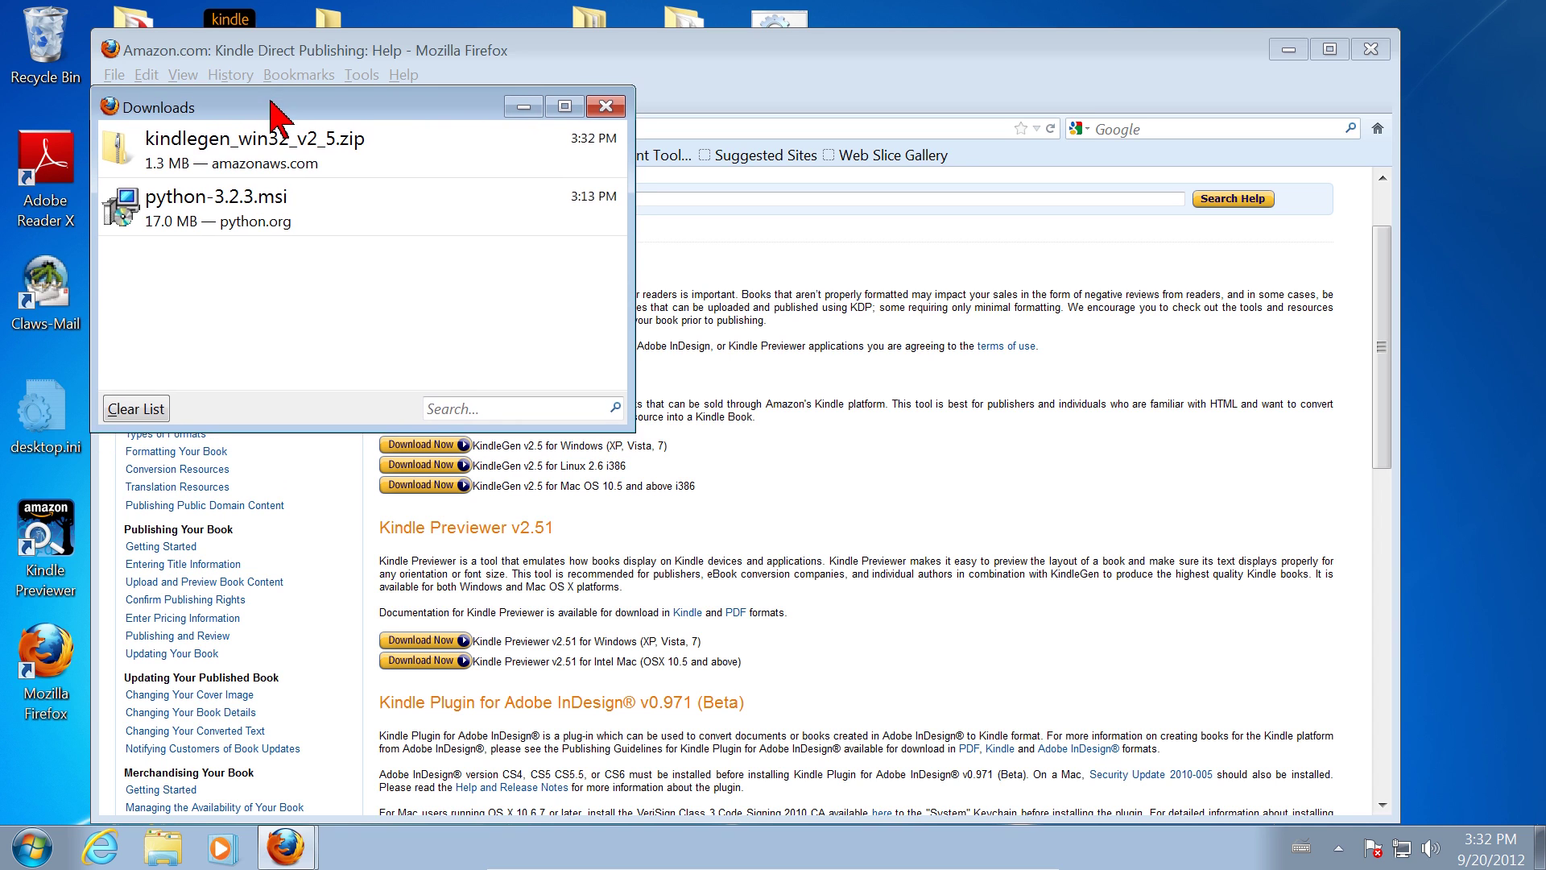
Open kindlegen_win32_v2_5.zip and move its window to the far left, narrowed
double_click(205, 137)
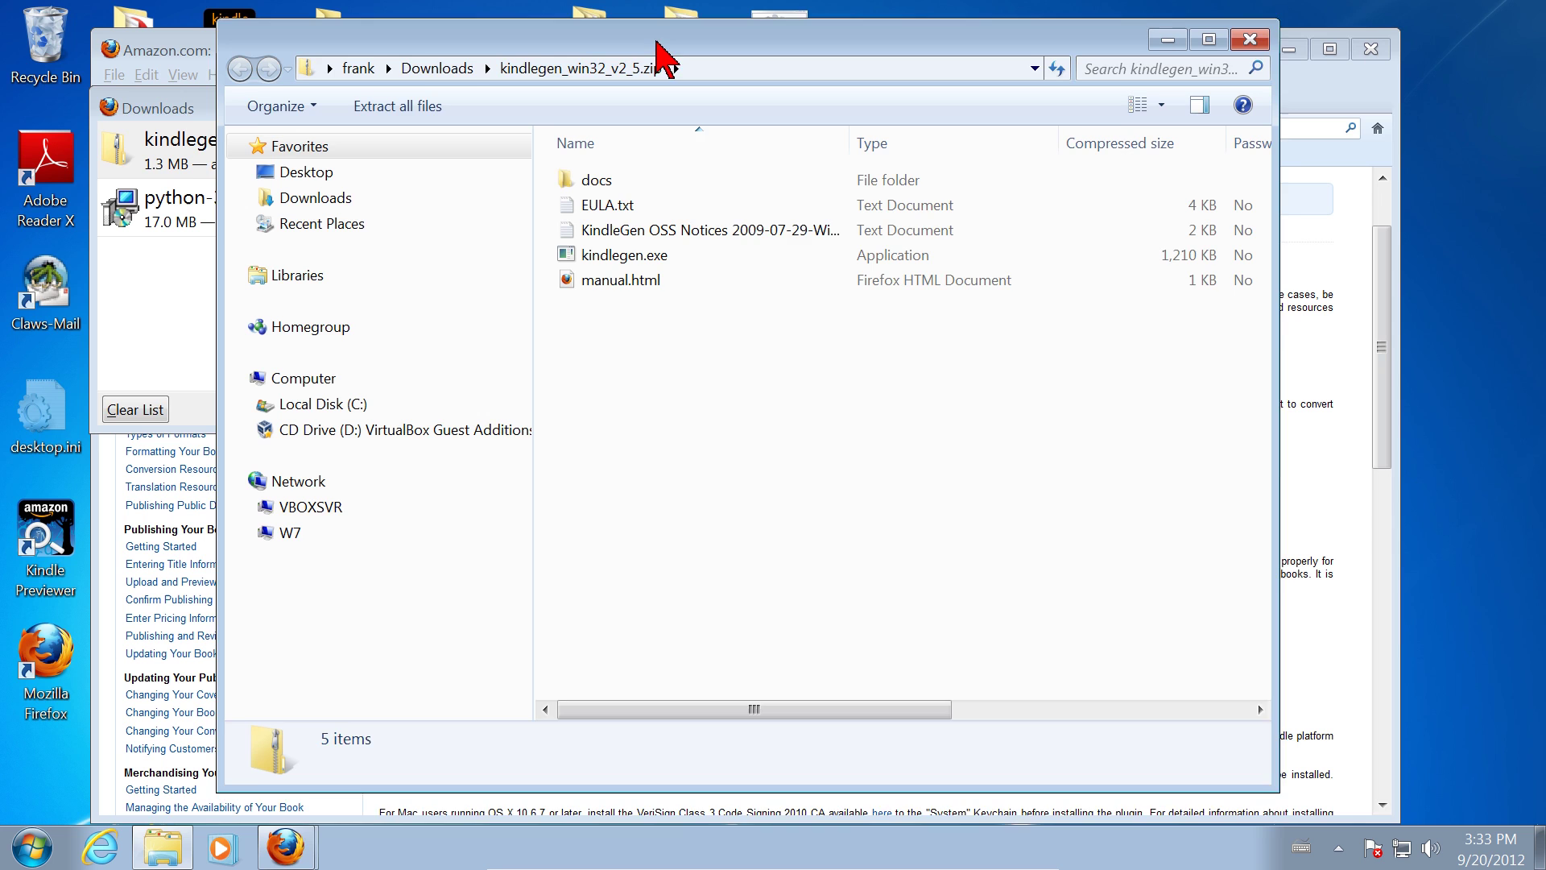
left_click_drag(657, 40, 662, 71)
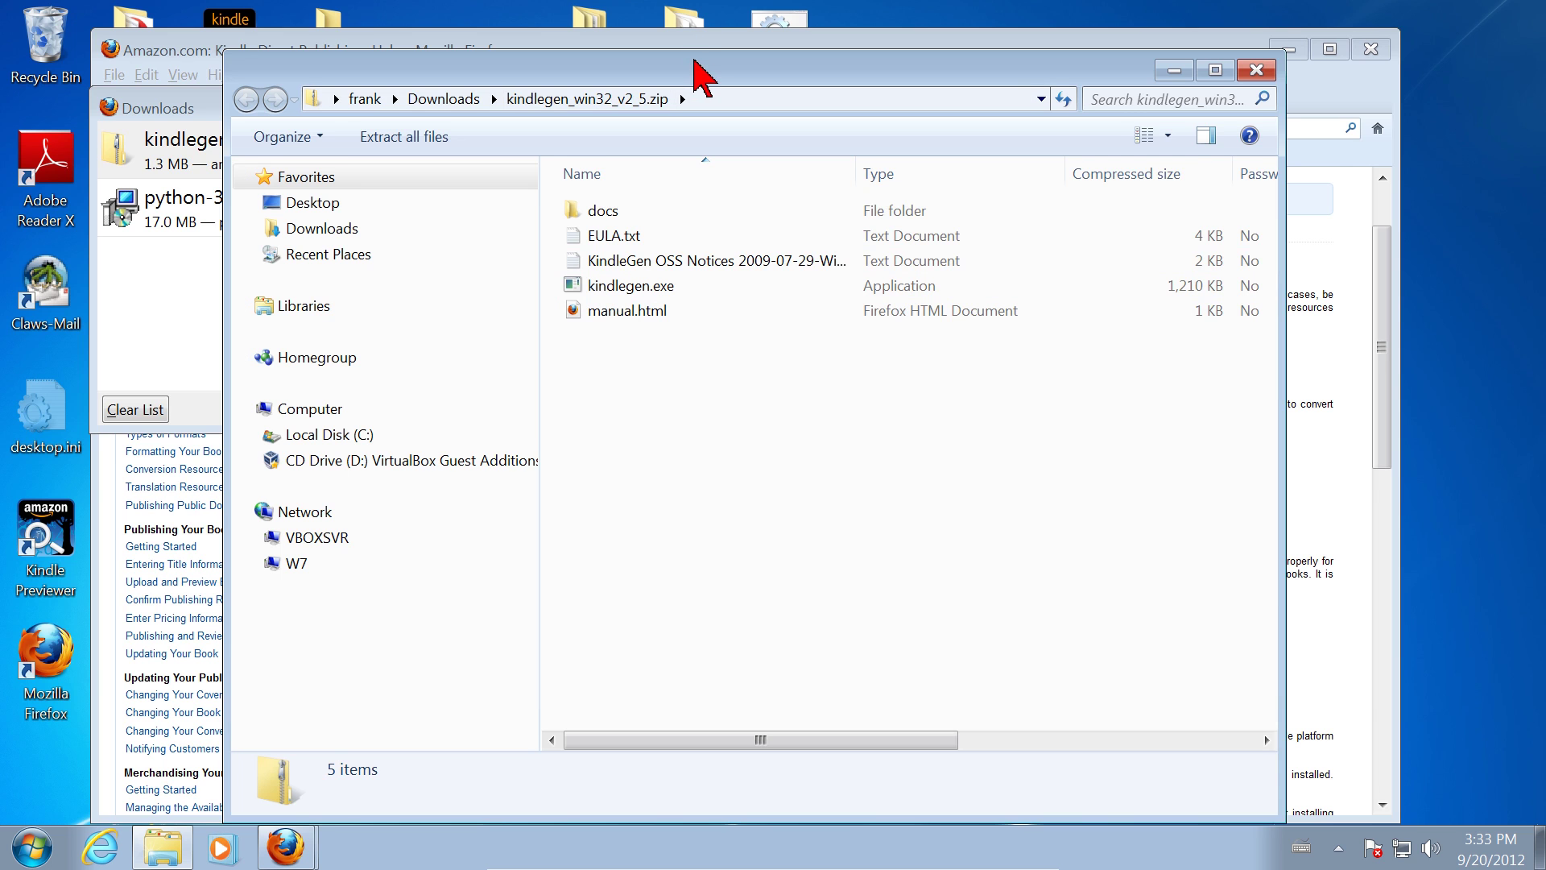
left_click_drag(696, 58, 480, 42)
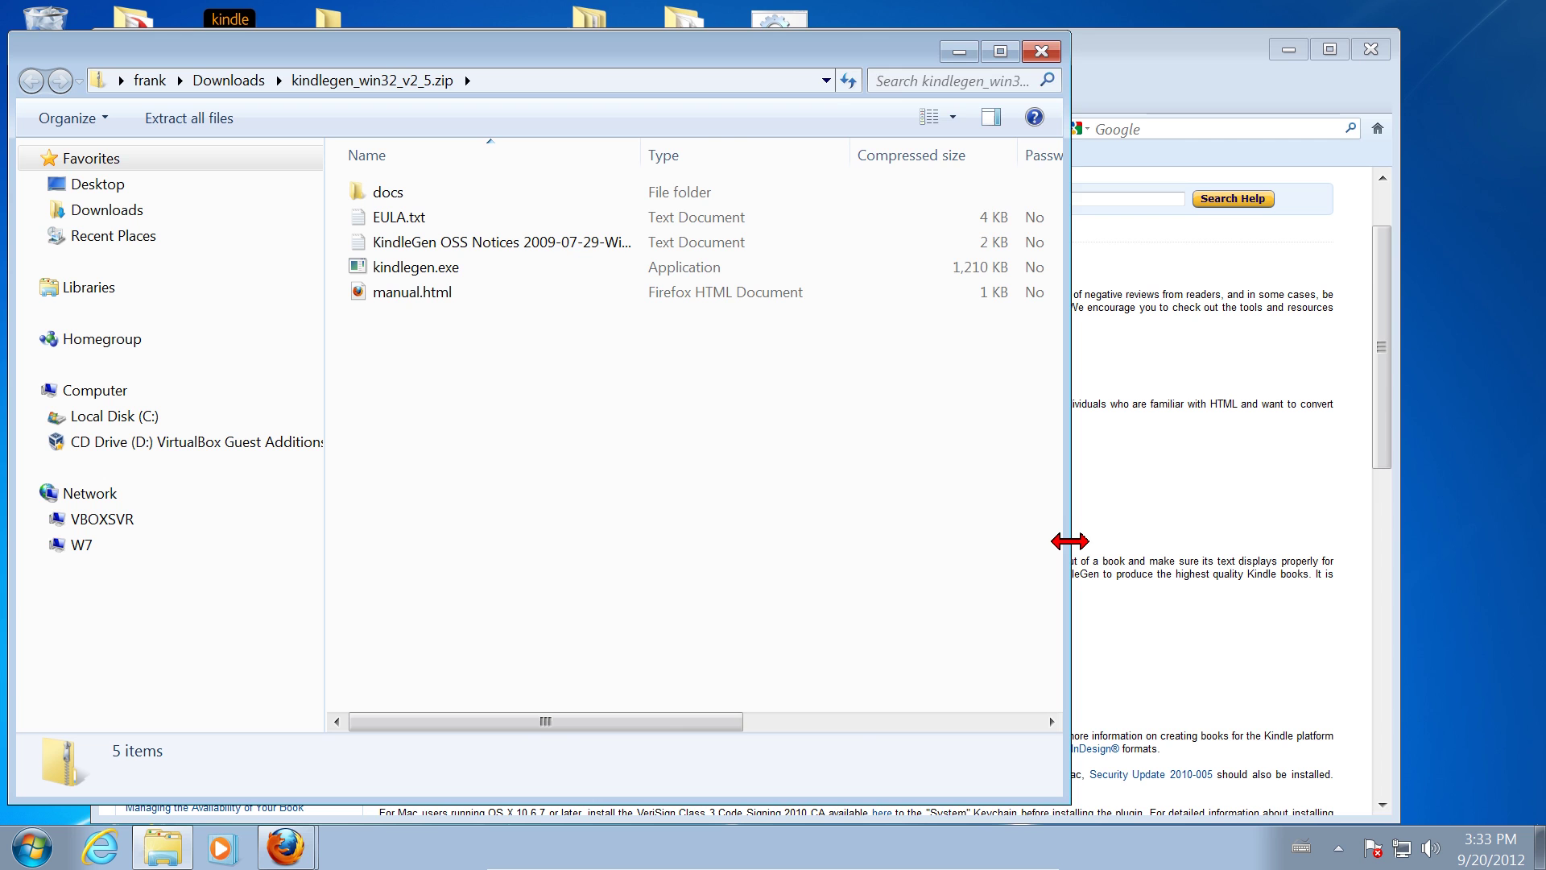
left_click_drag(1066, 546, 513, 526)
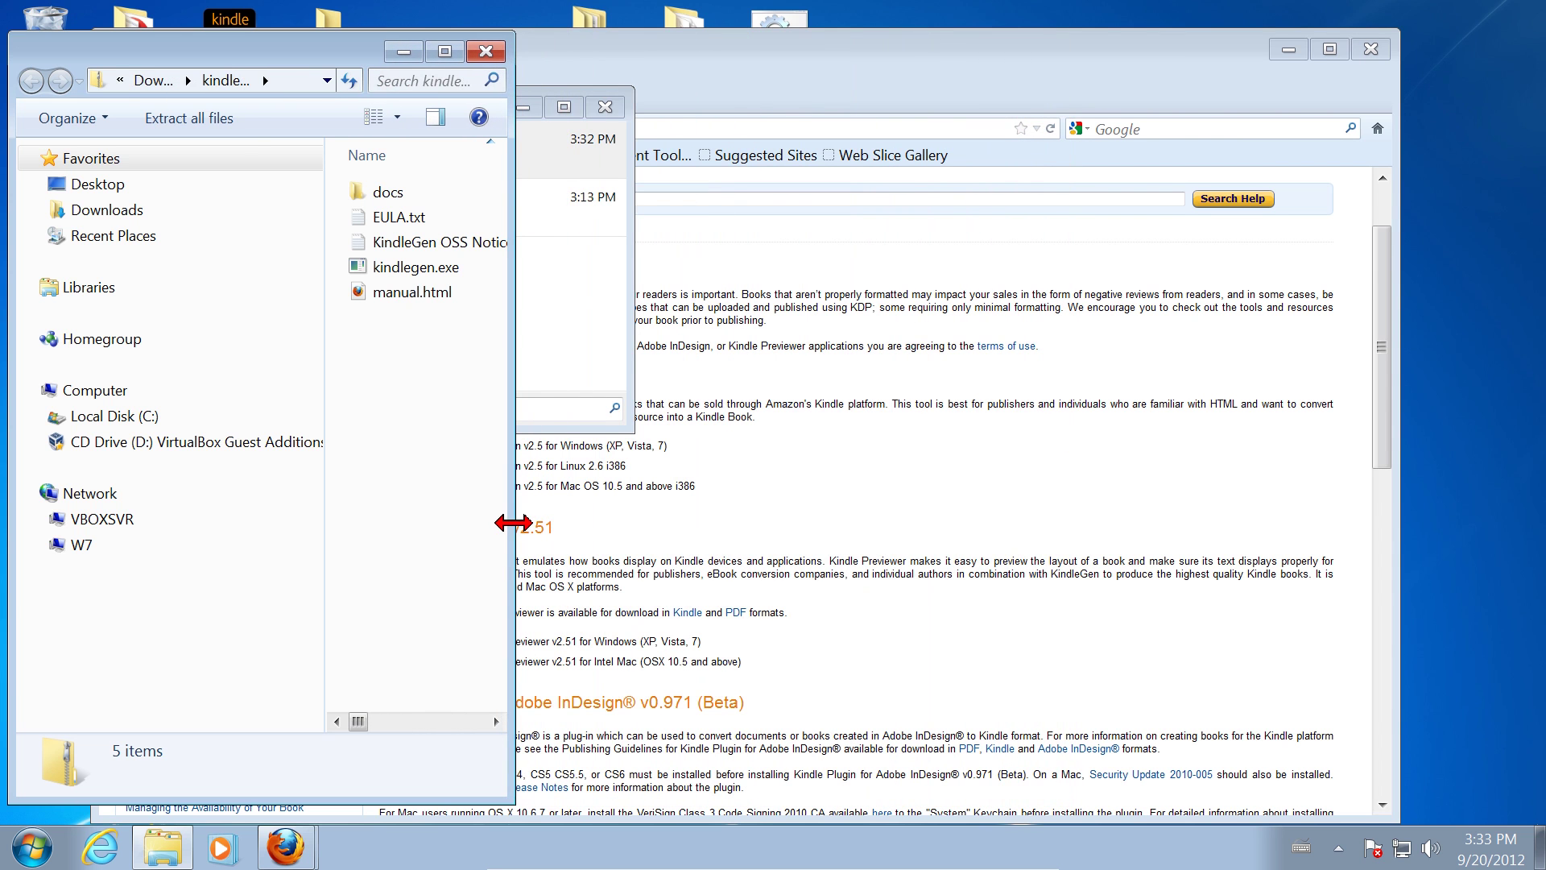
Open Local Disk (C:) in a new window, placed and widened beside the zip window
right_click(90, 420)
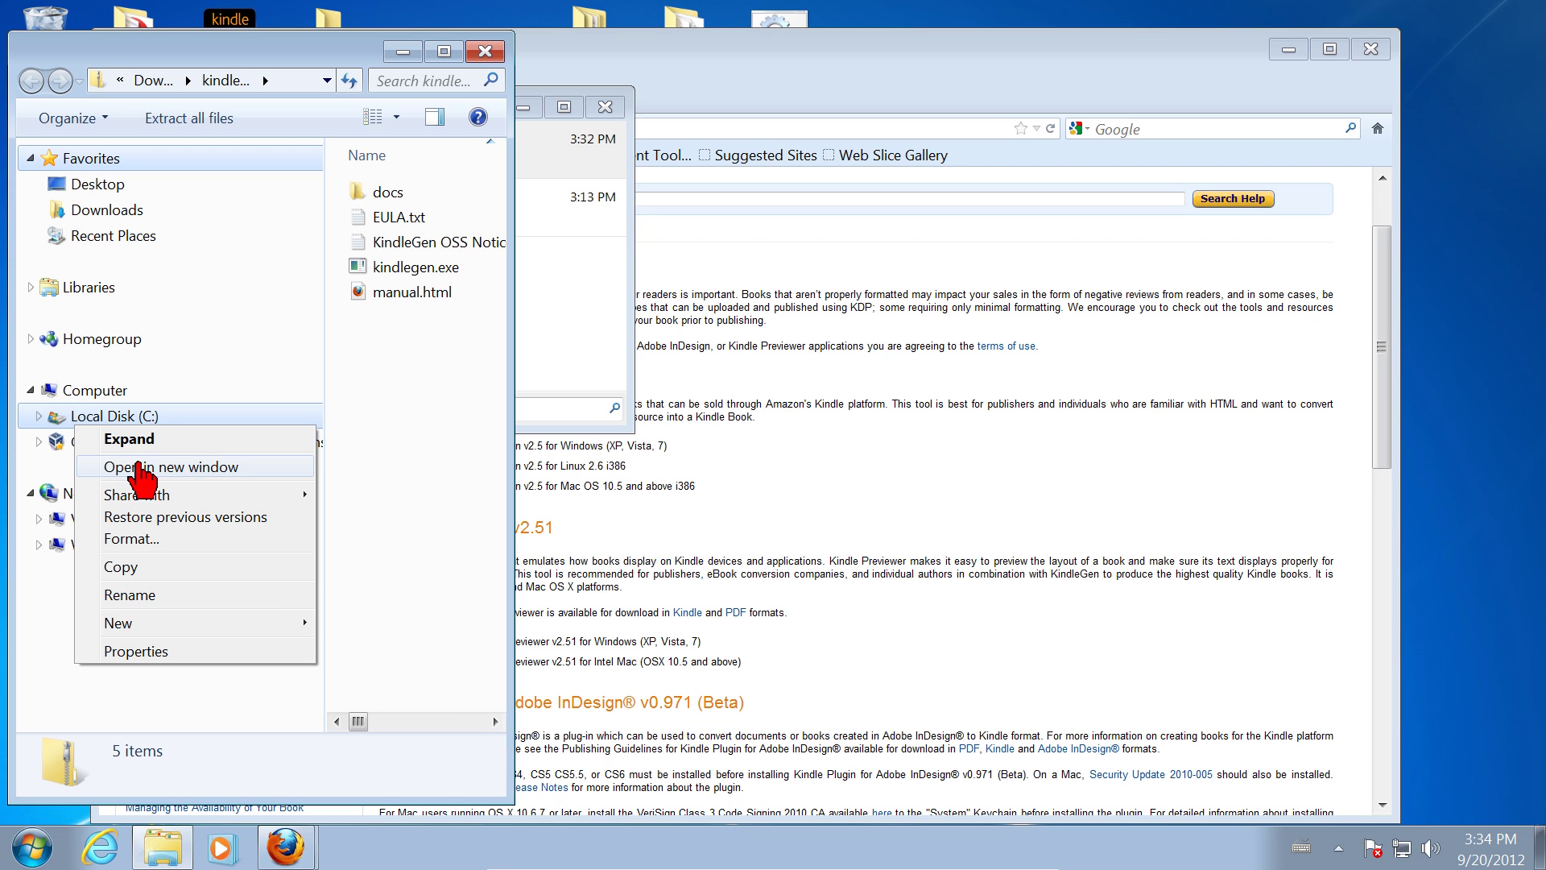
left_click(139, 467)
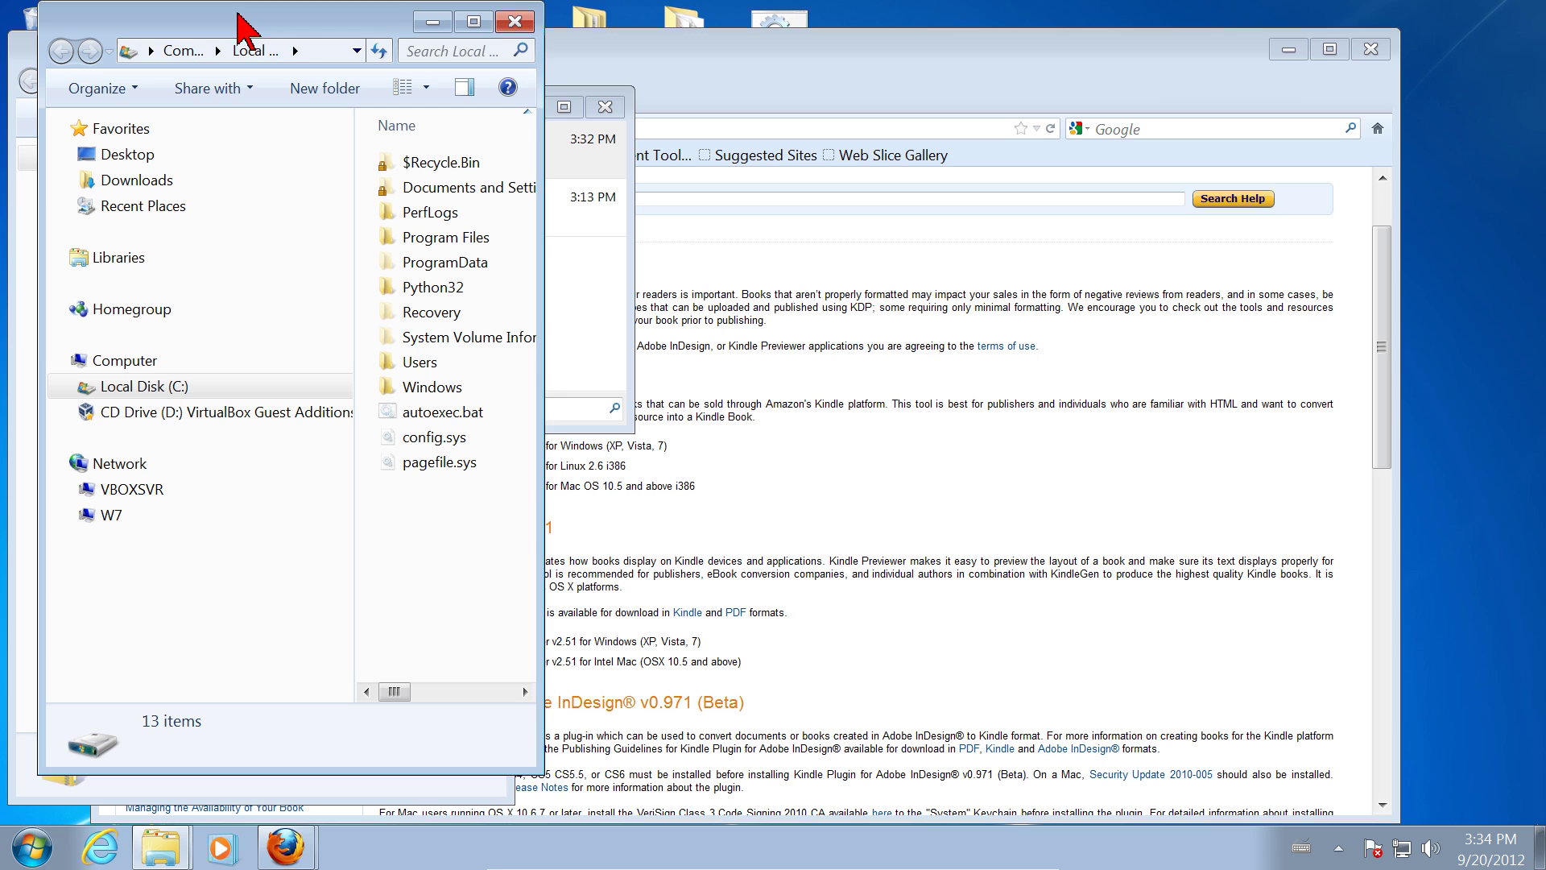
left_click_drag(239, 14, 815, 38)
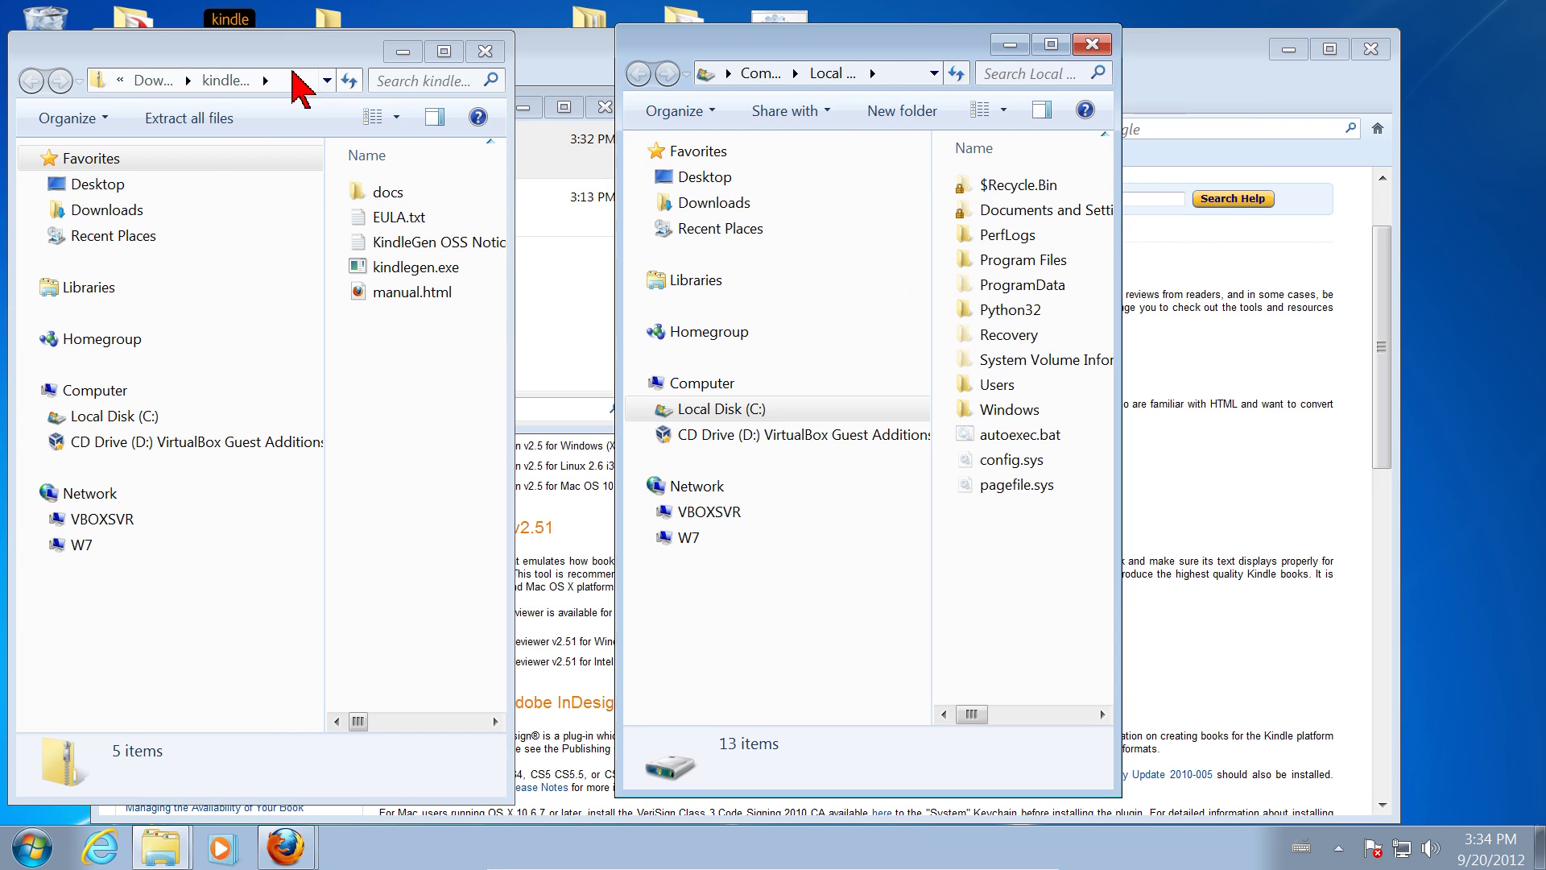
left_click_drag(268, 49, 322, 27)
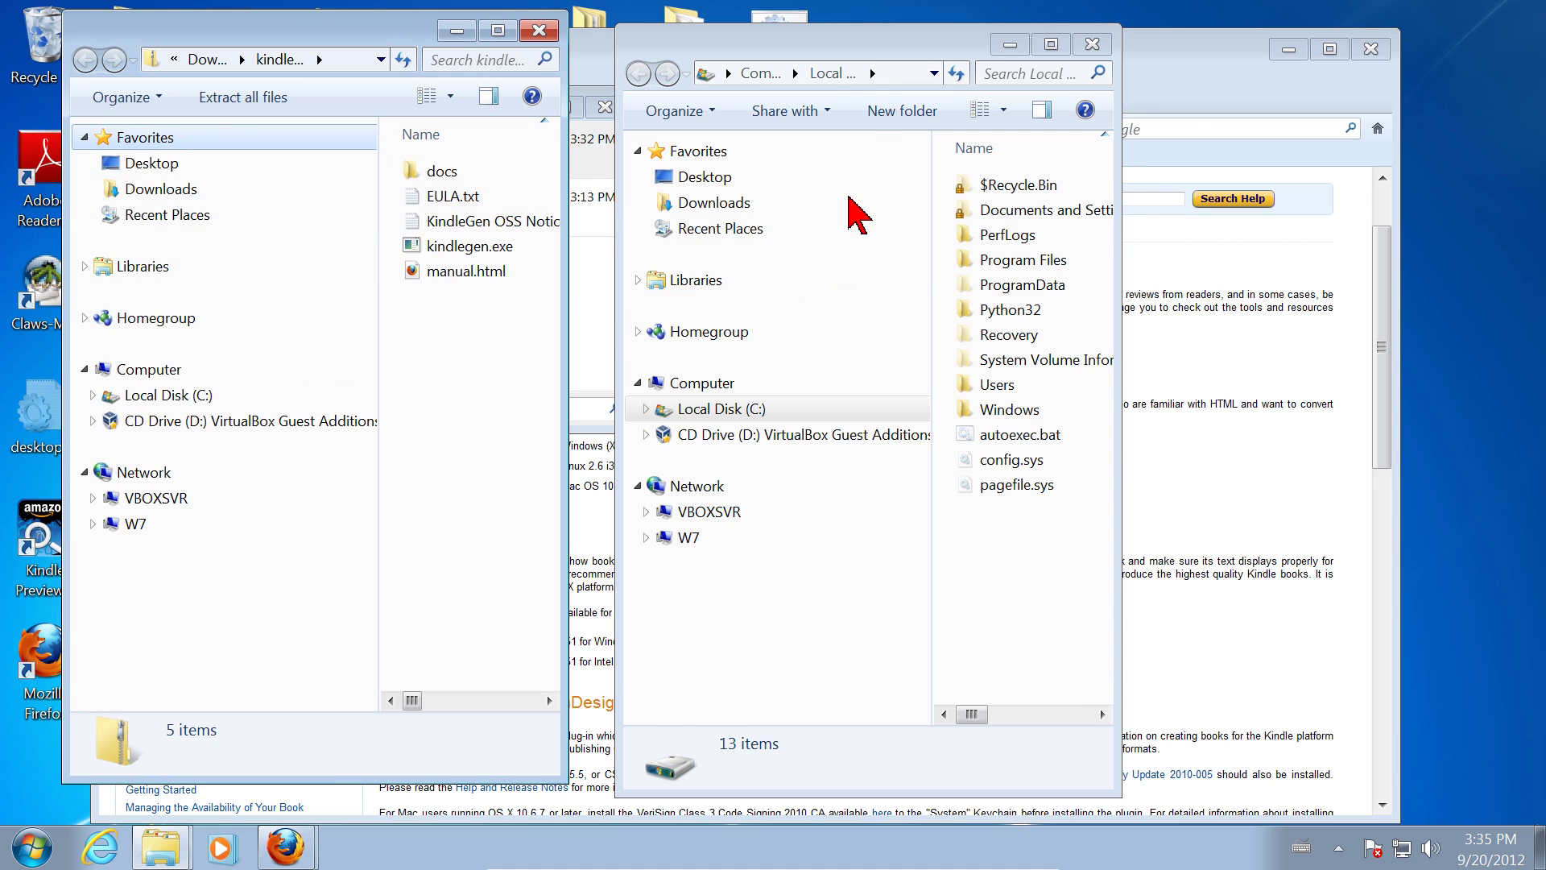
left_click_drag(865, 53, 934, 47)
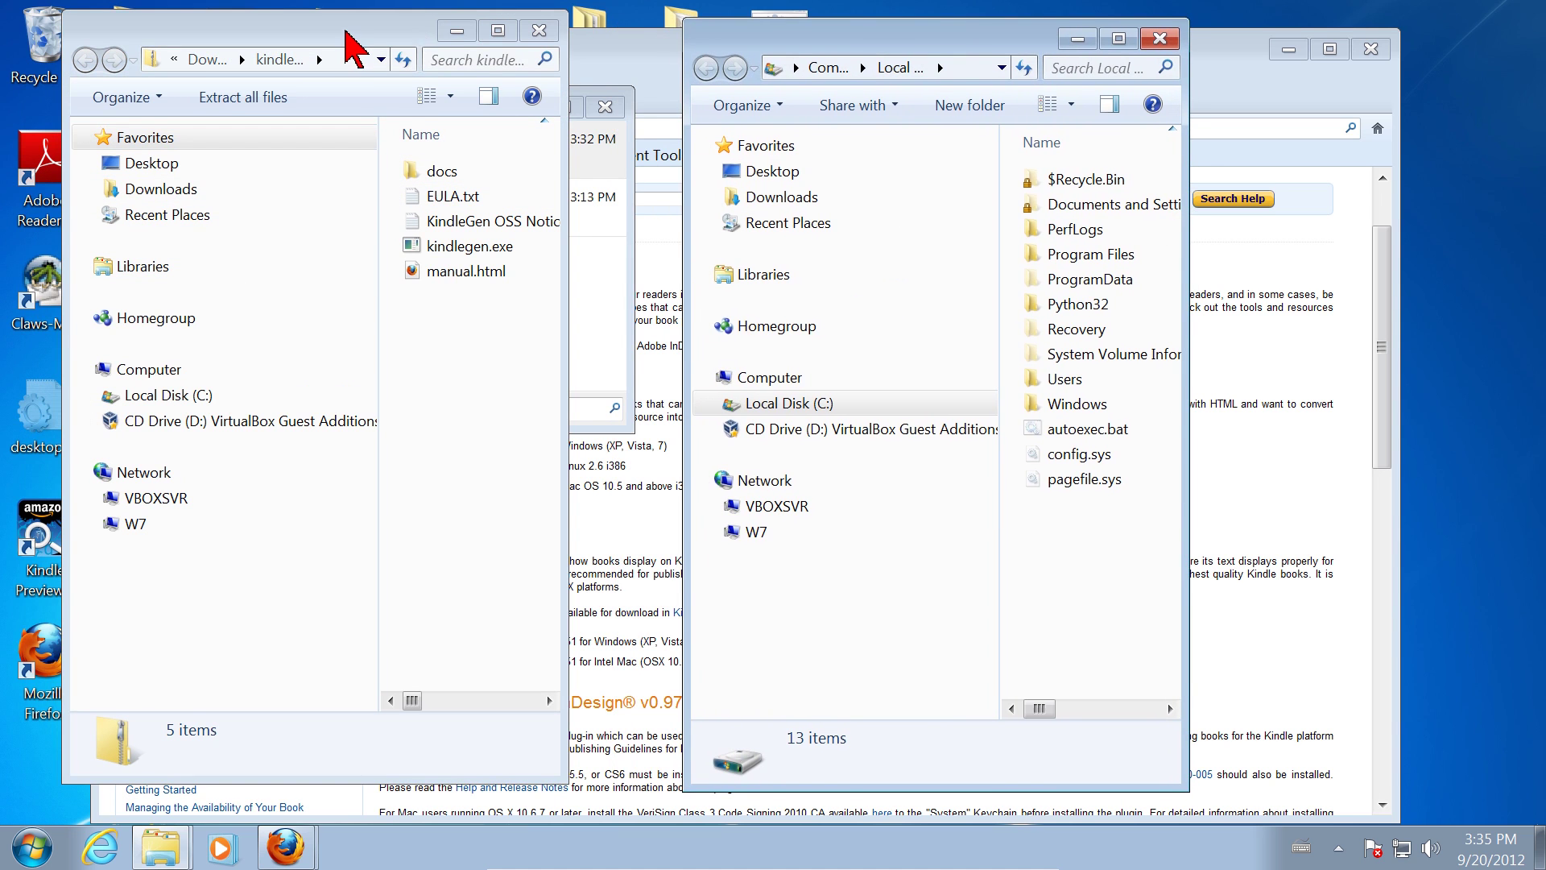
left_click_drag(345, 33, 345, 77)
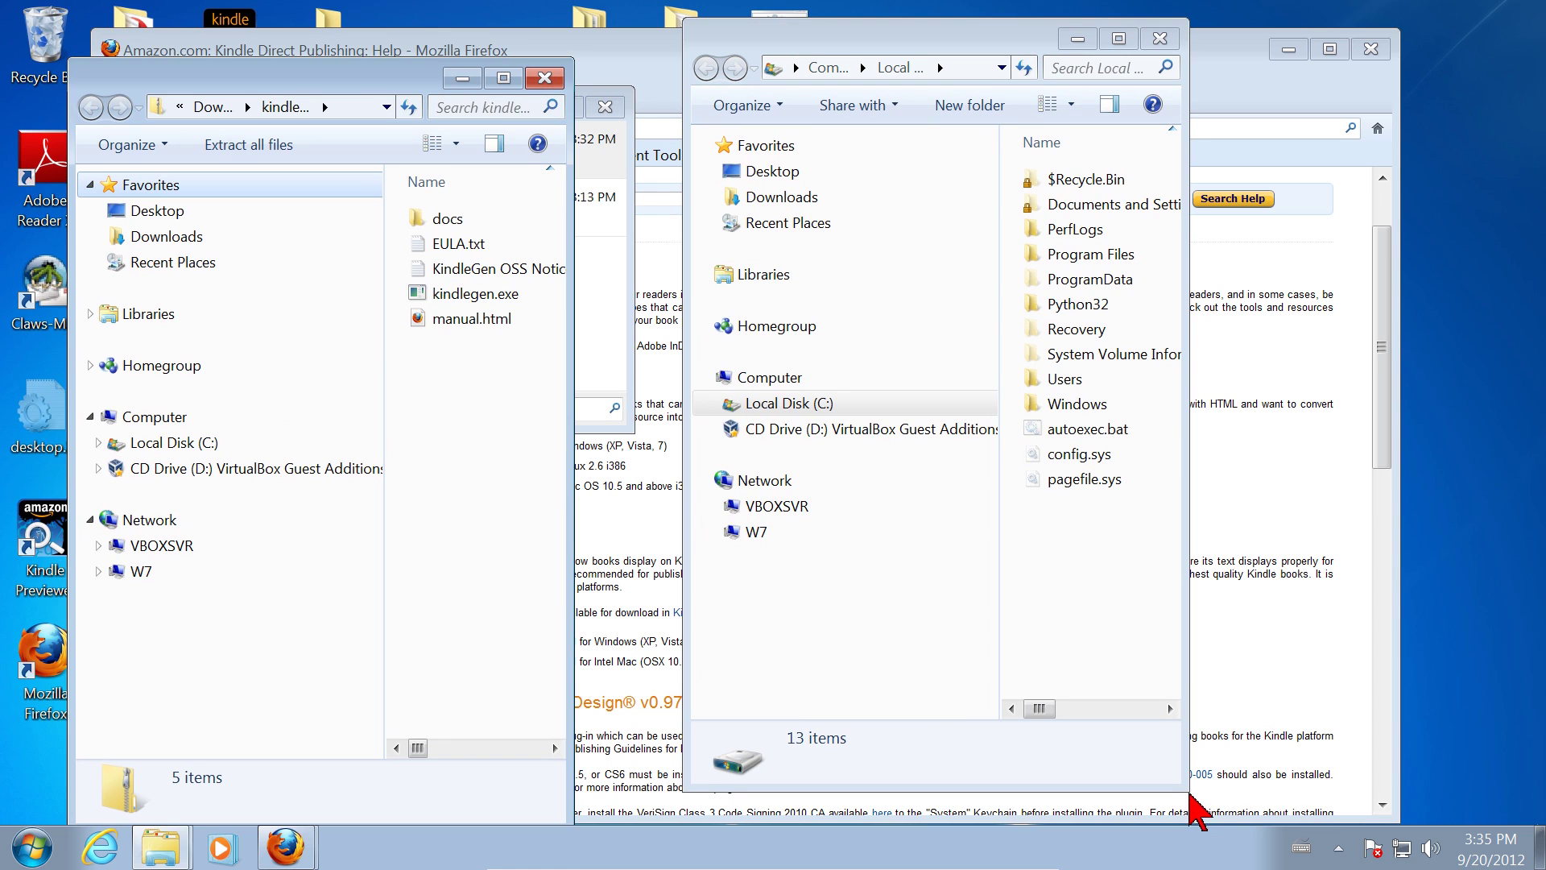
left_click_drag(1183, 783, 1443, 775)
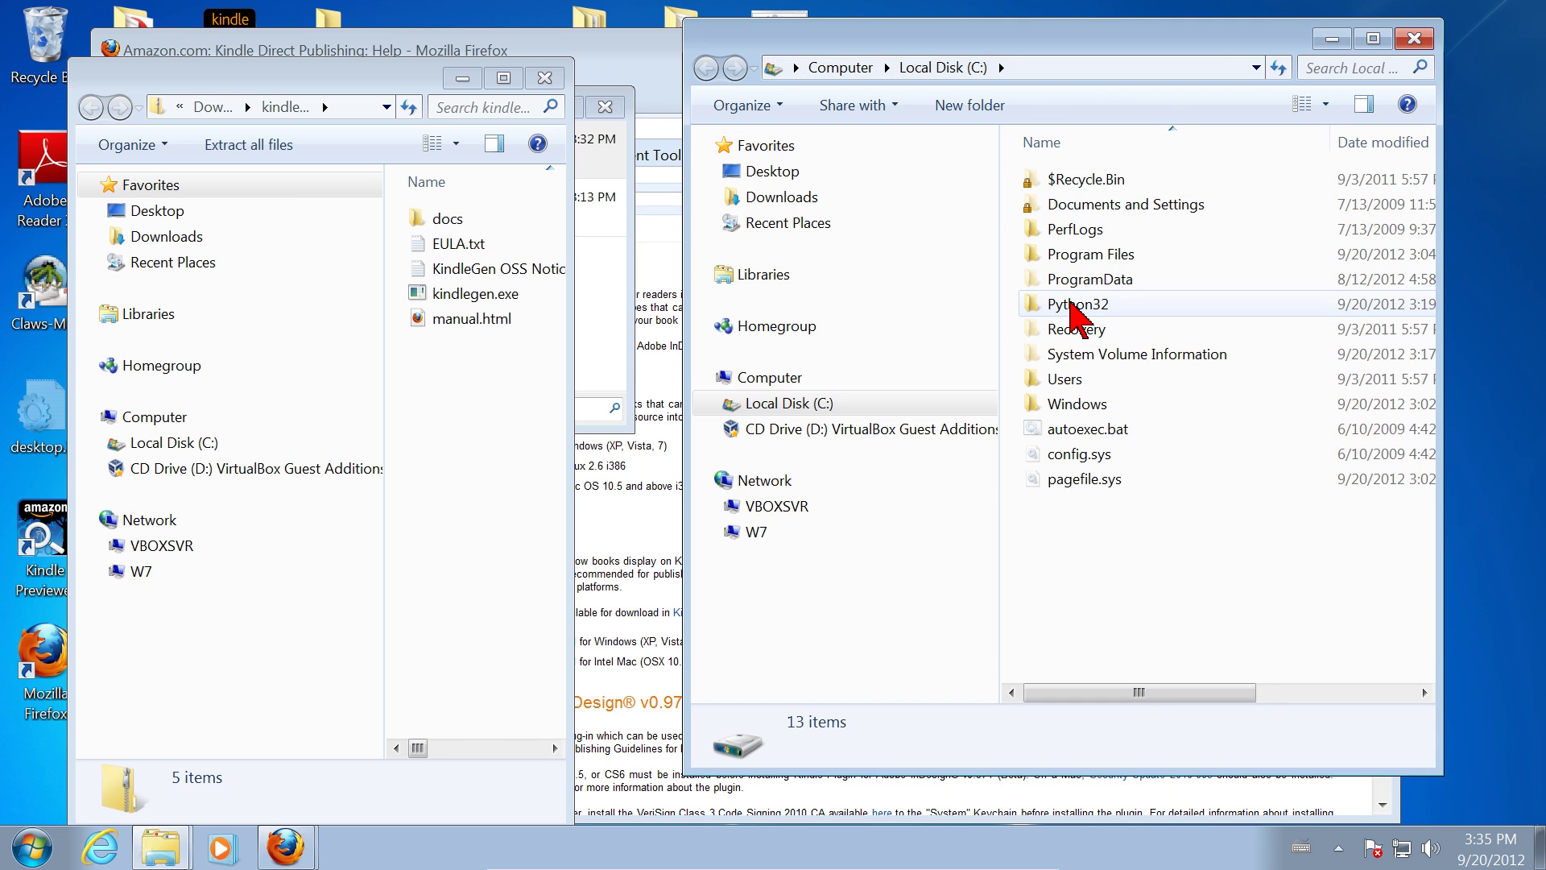
Show C:\Python32 in the second window and select kindlegen.exe in the zip
left_click(713, 404)
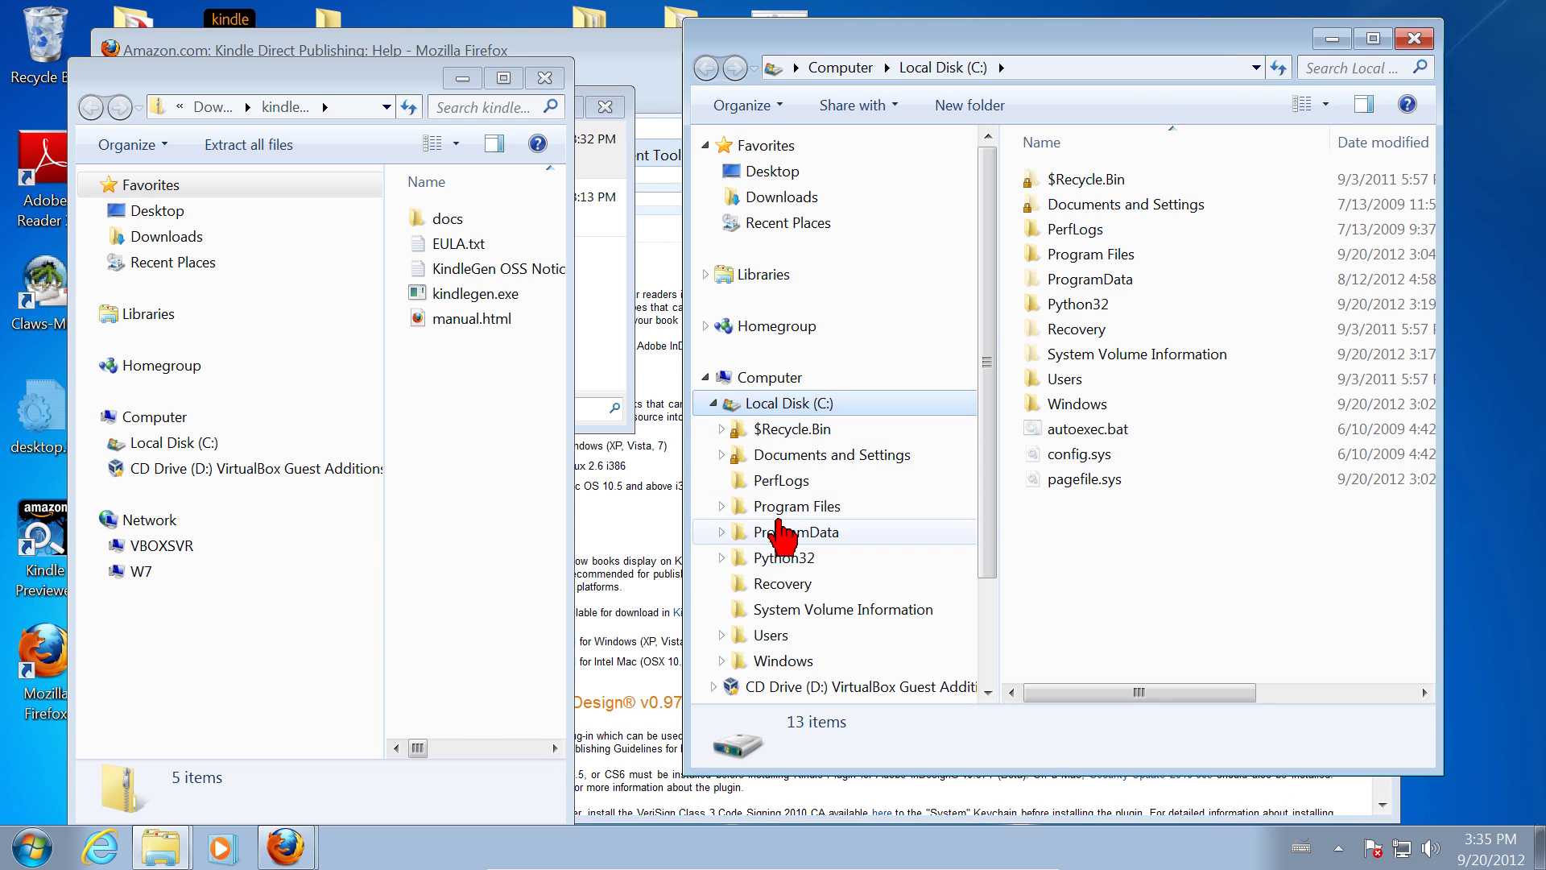
left_click(773, 564)
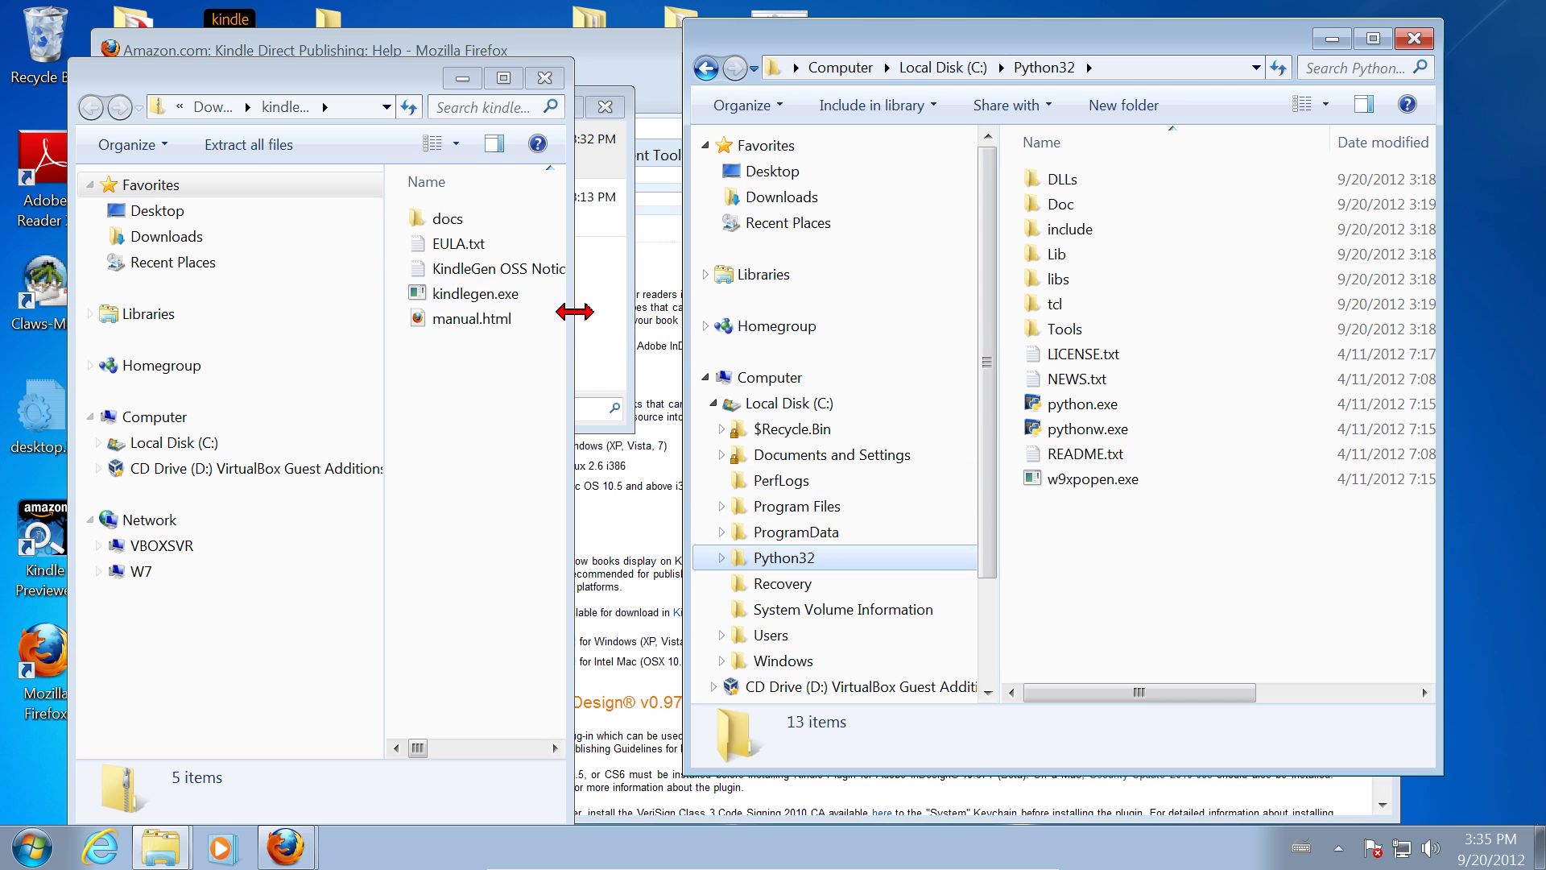
left_click(435, 291)
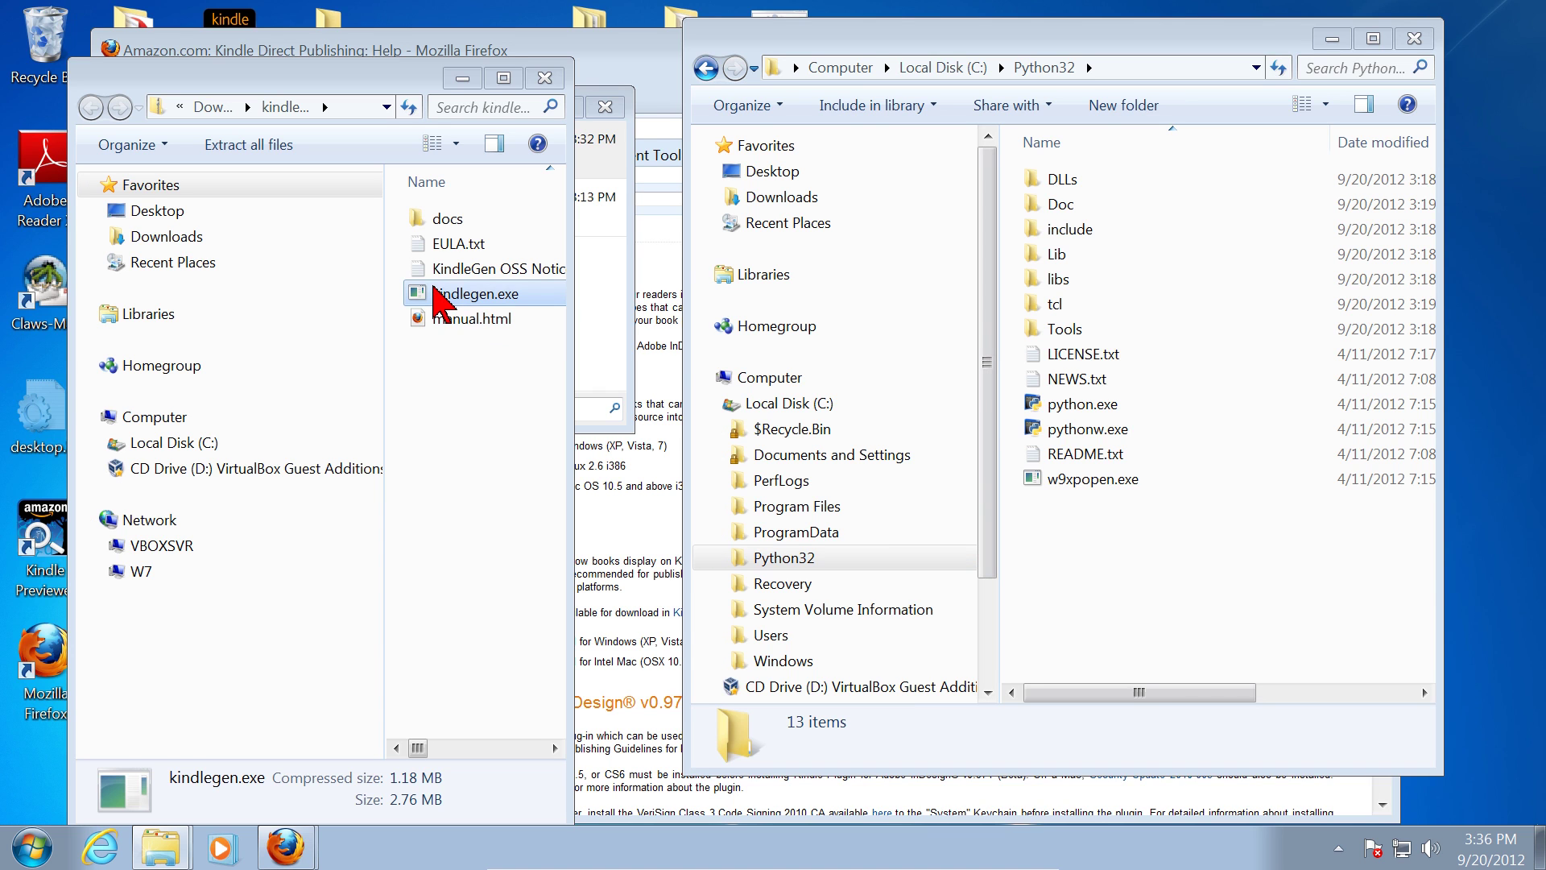
Right-drag kindlegen.exe into the Python32 file list and choose Copy here
left_click_drag(442, 297, 1203, 612)
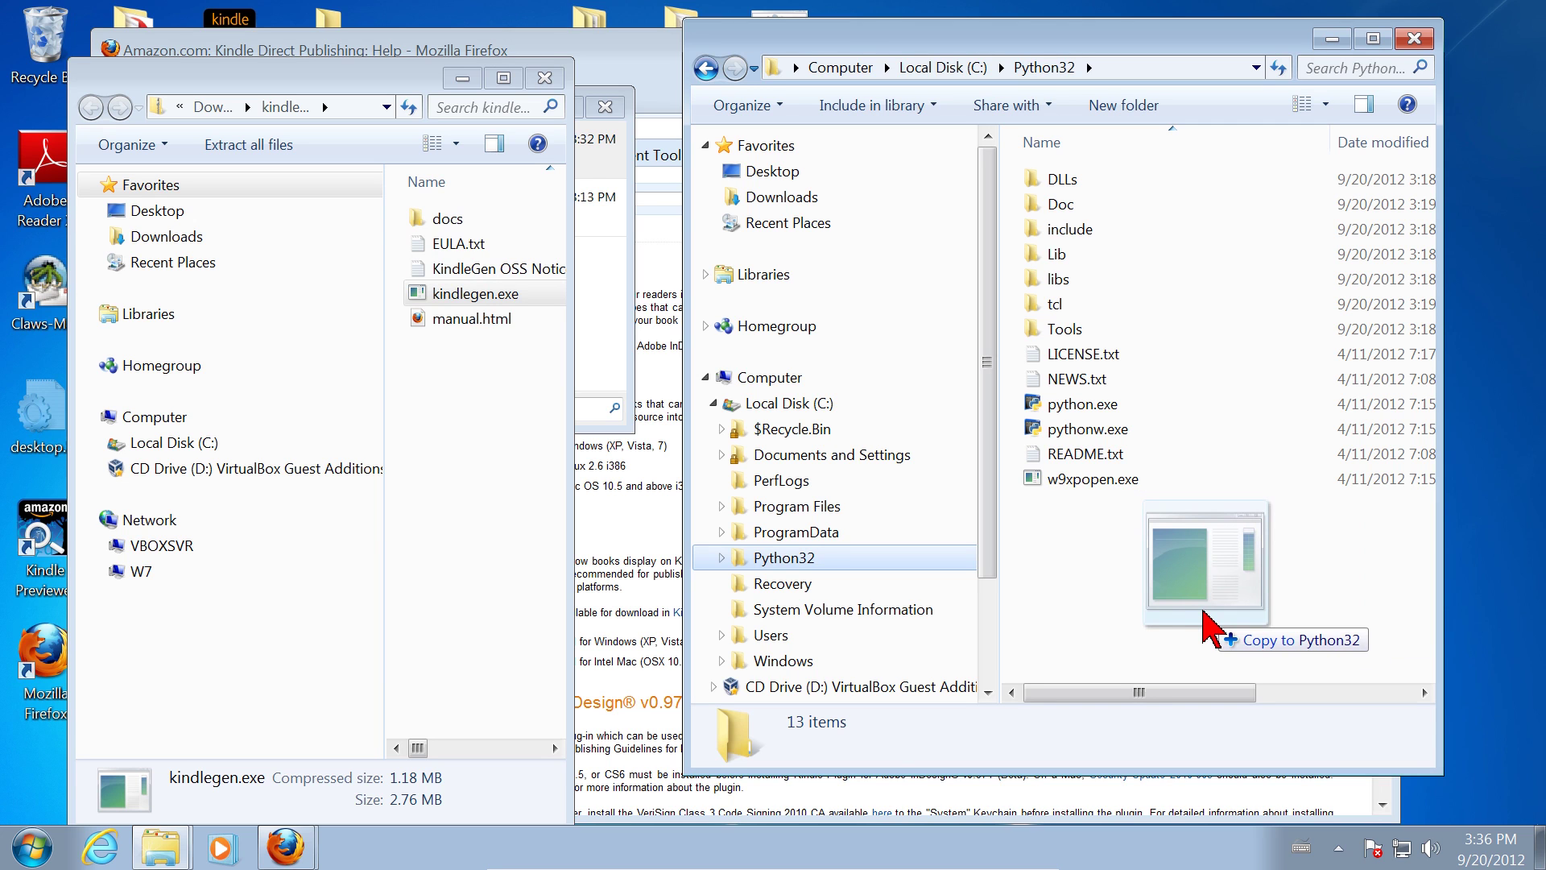
left_click_drag(1203, 612, 1204, 612)
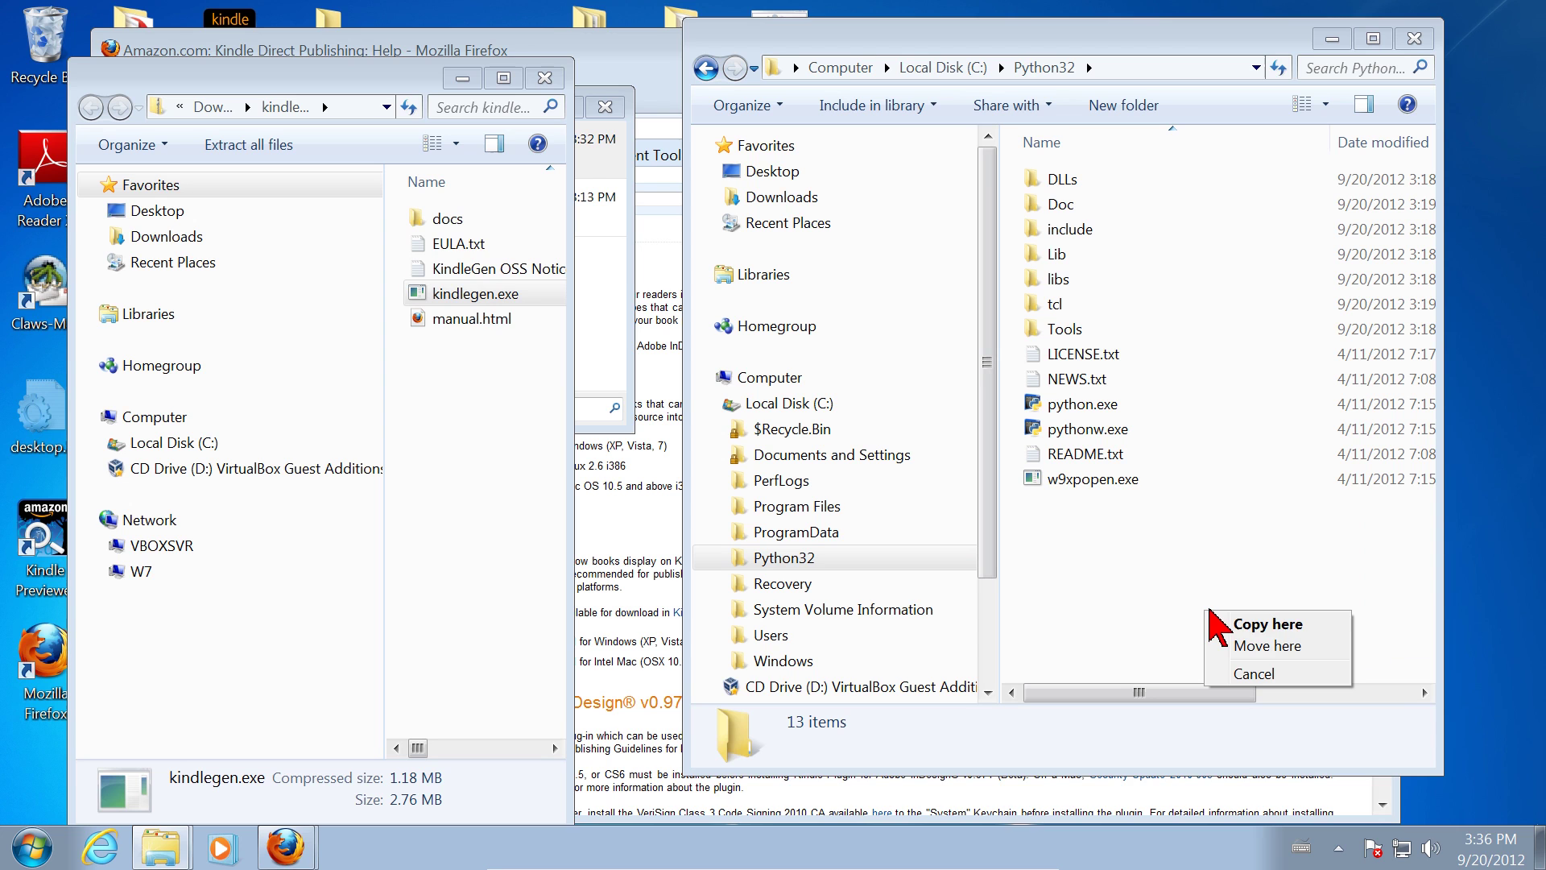
left_click(1268, 625)
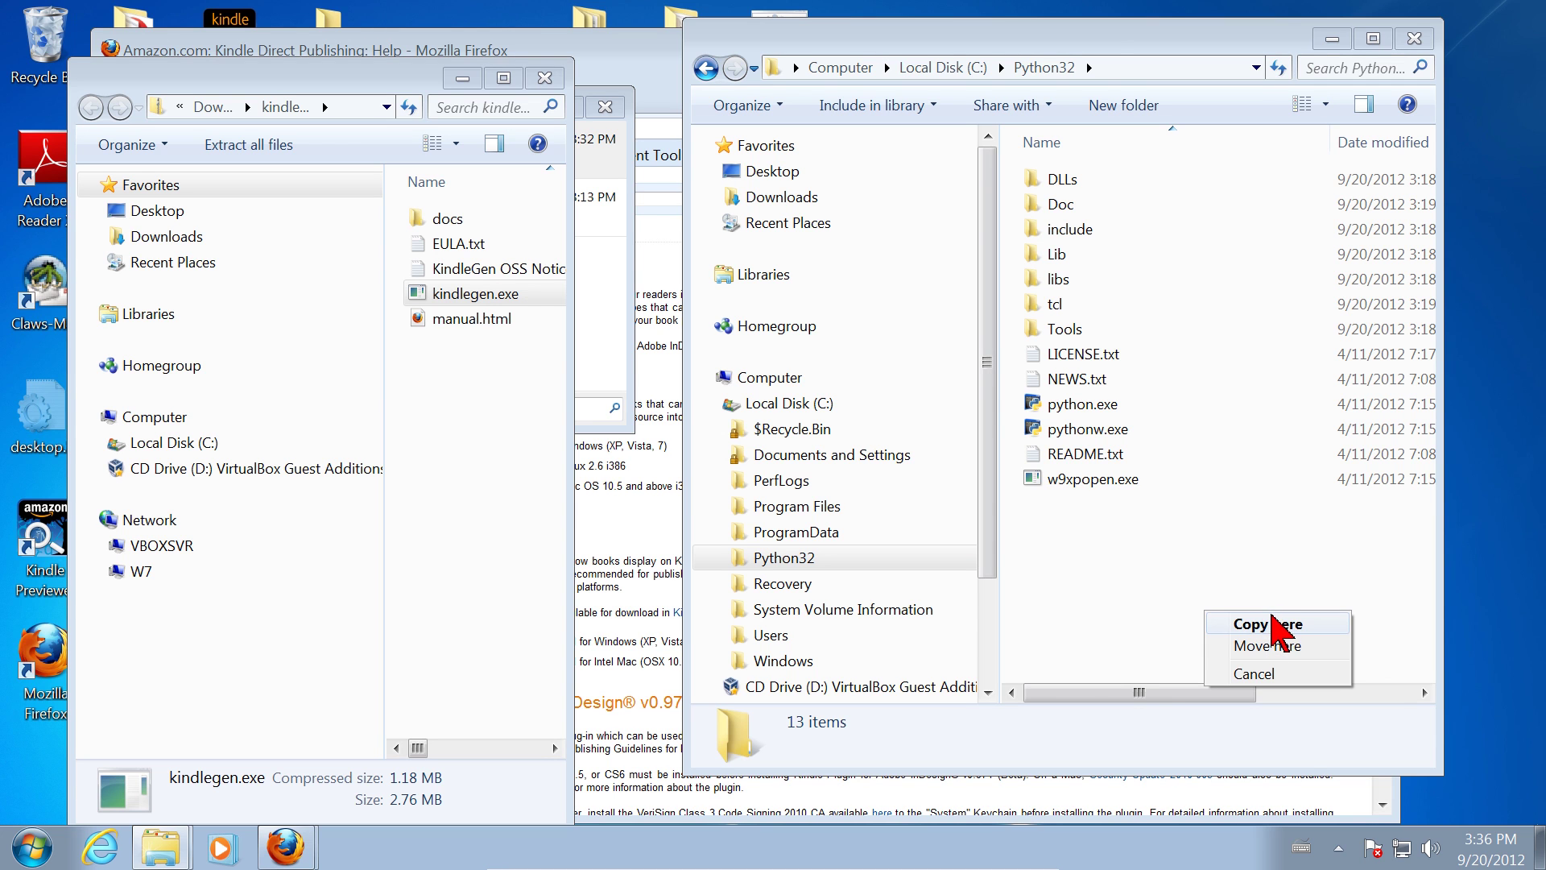
left_click(1271, 622)
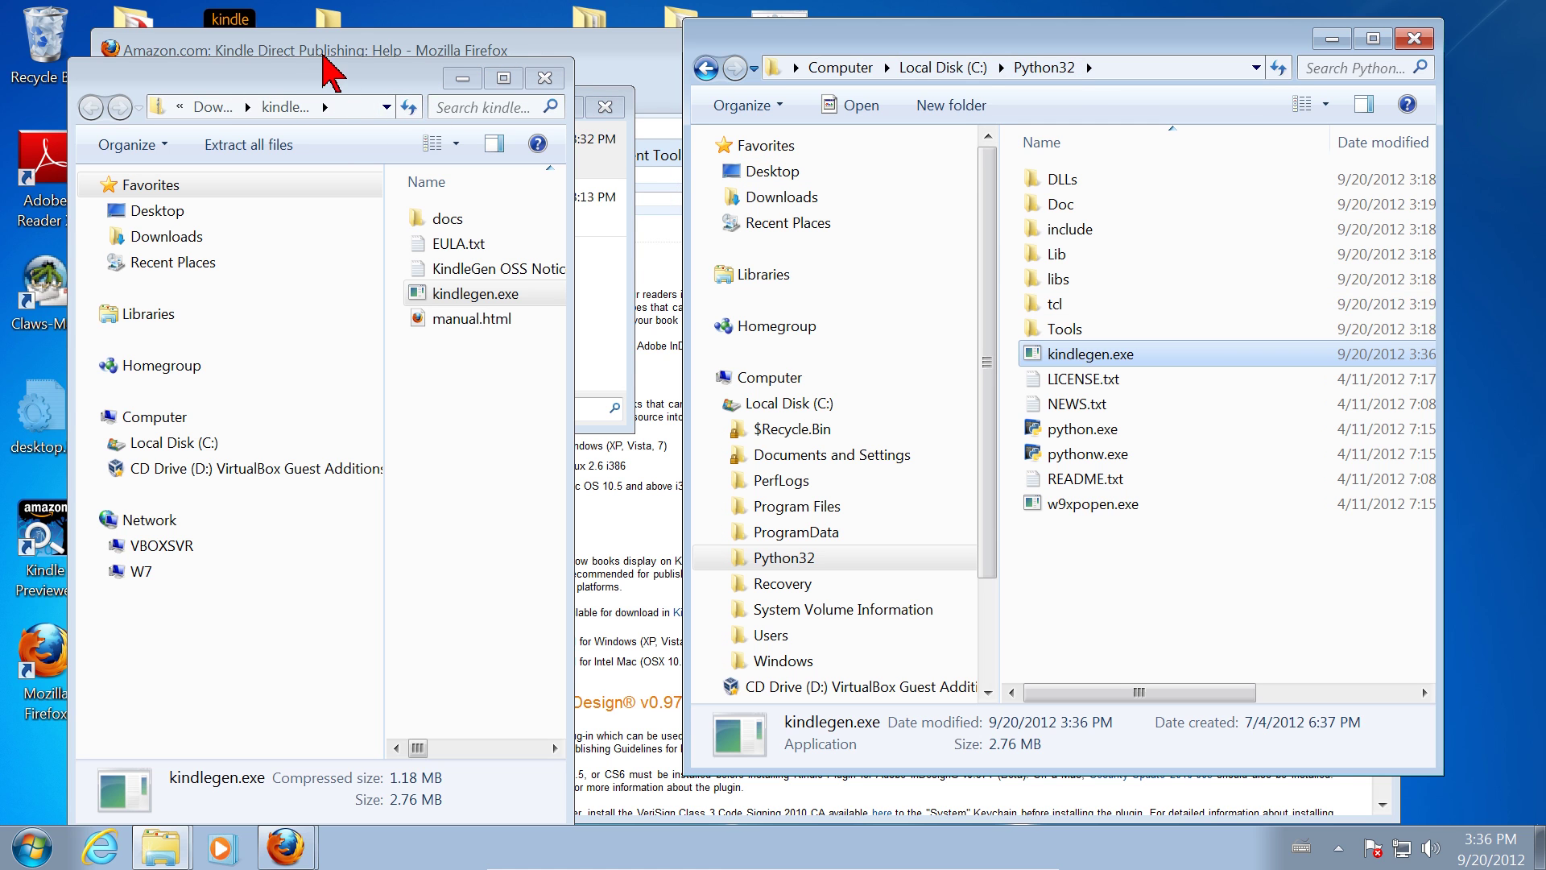
Close the zip contents window and the Python32 Explorer window
left_click_drag(330, 71, 502, 37)
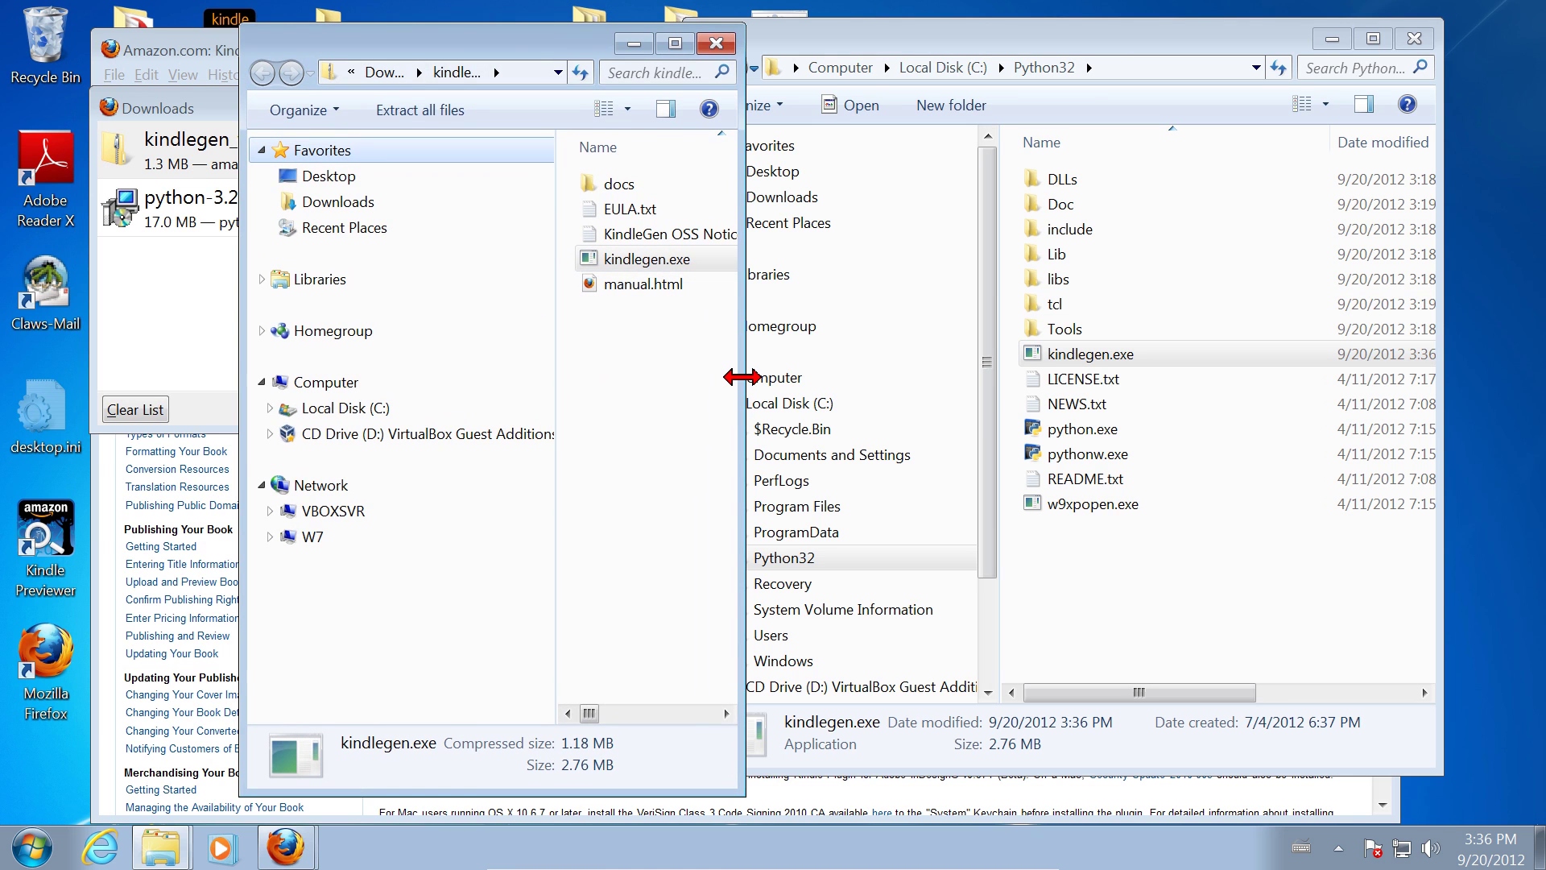
left_click_drag(741, 380, 980, 380)
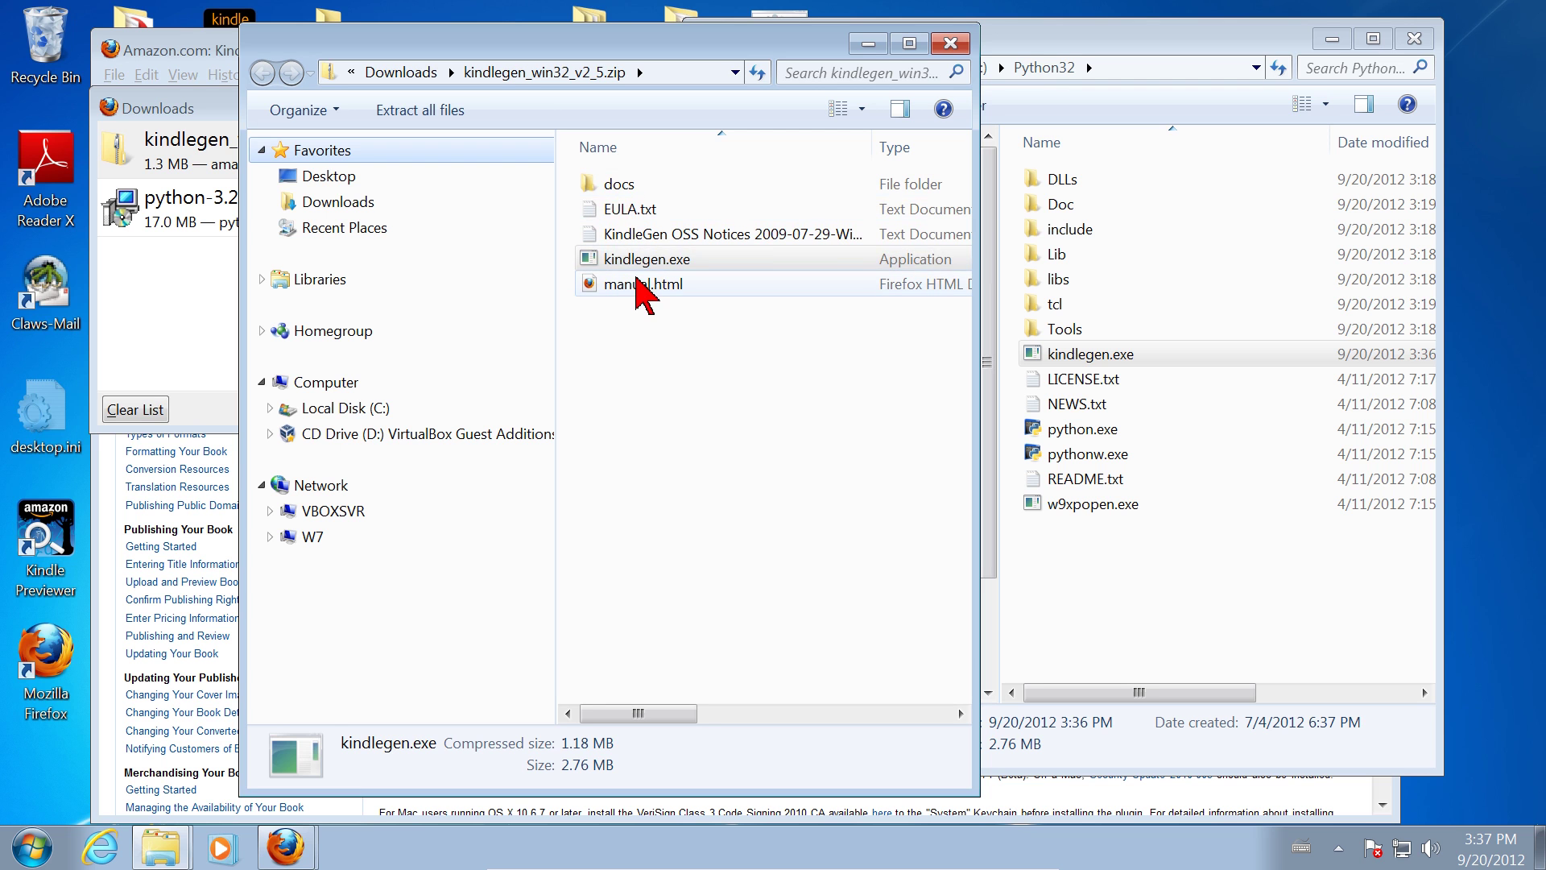
left_click(951, 45)
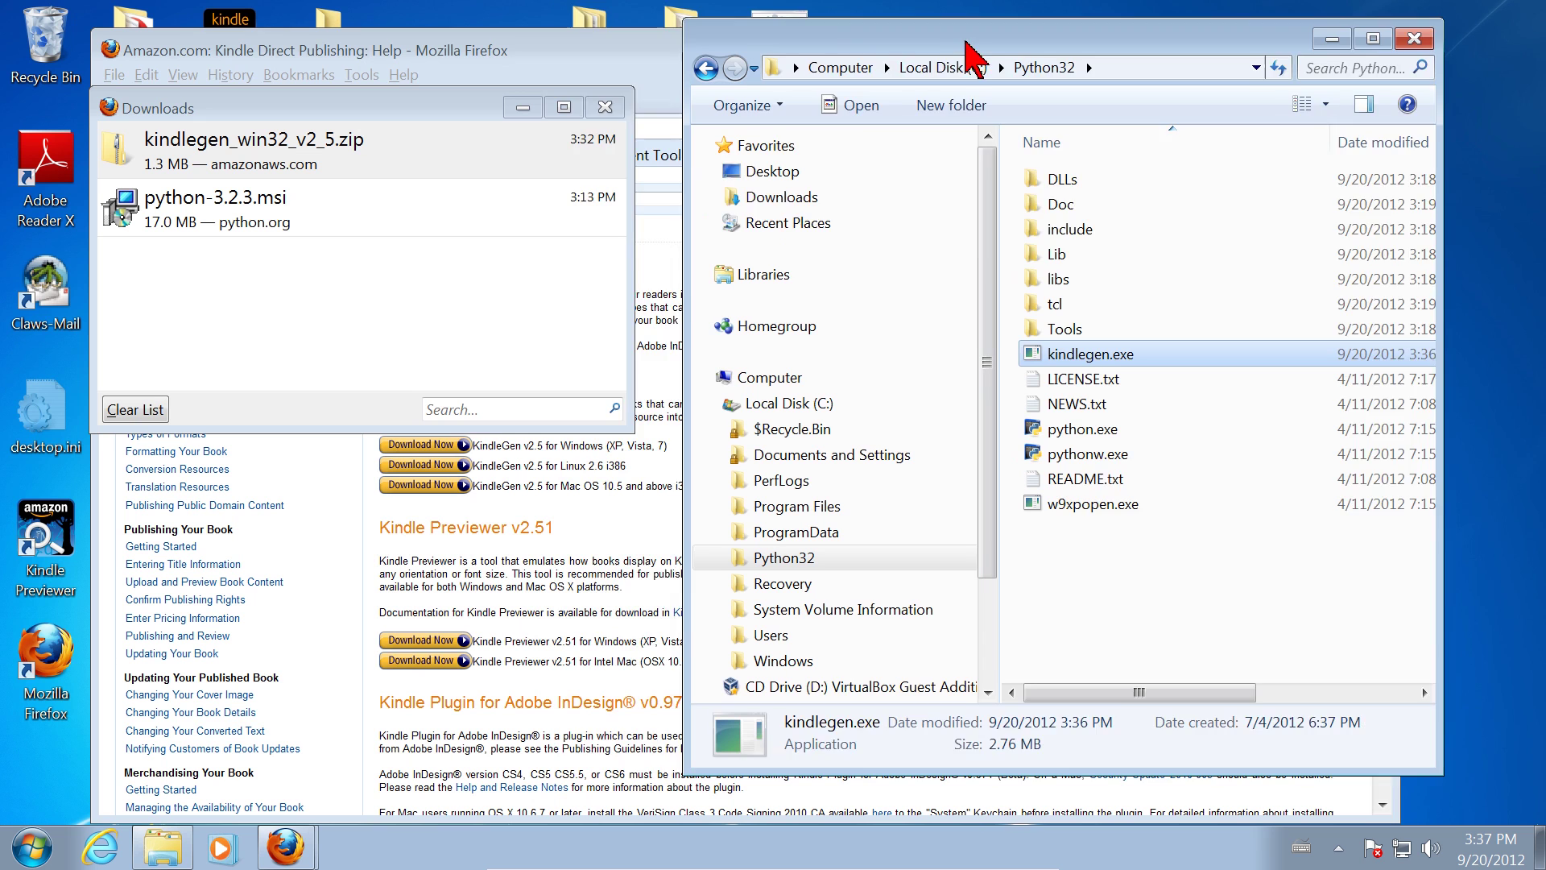
left_click_drag(966, 44, 839, 28)
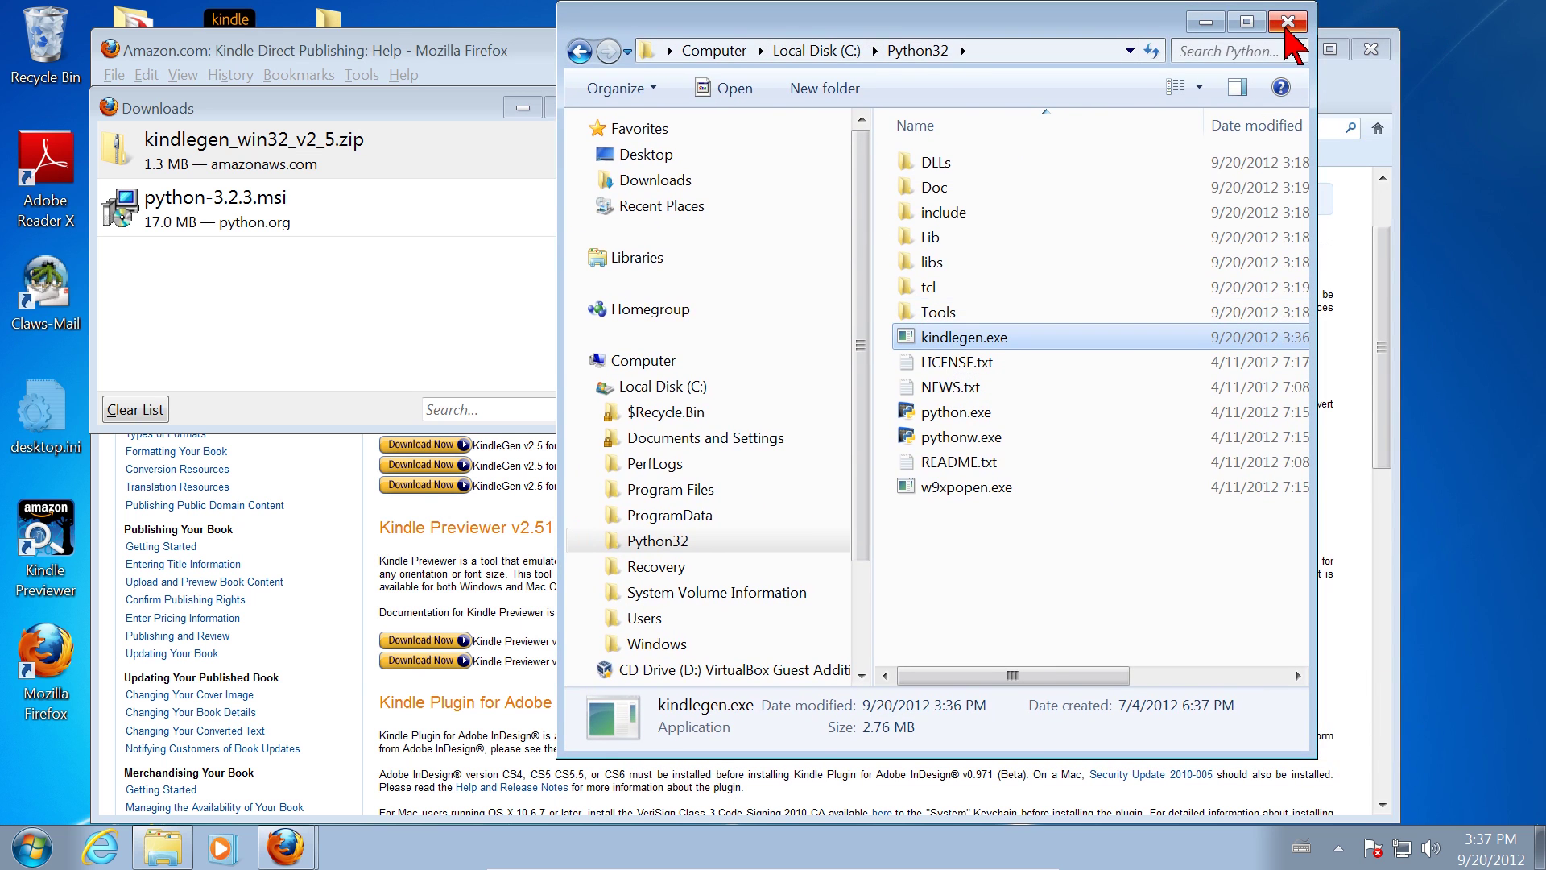
left_click(1289, 24)
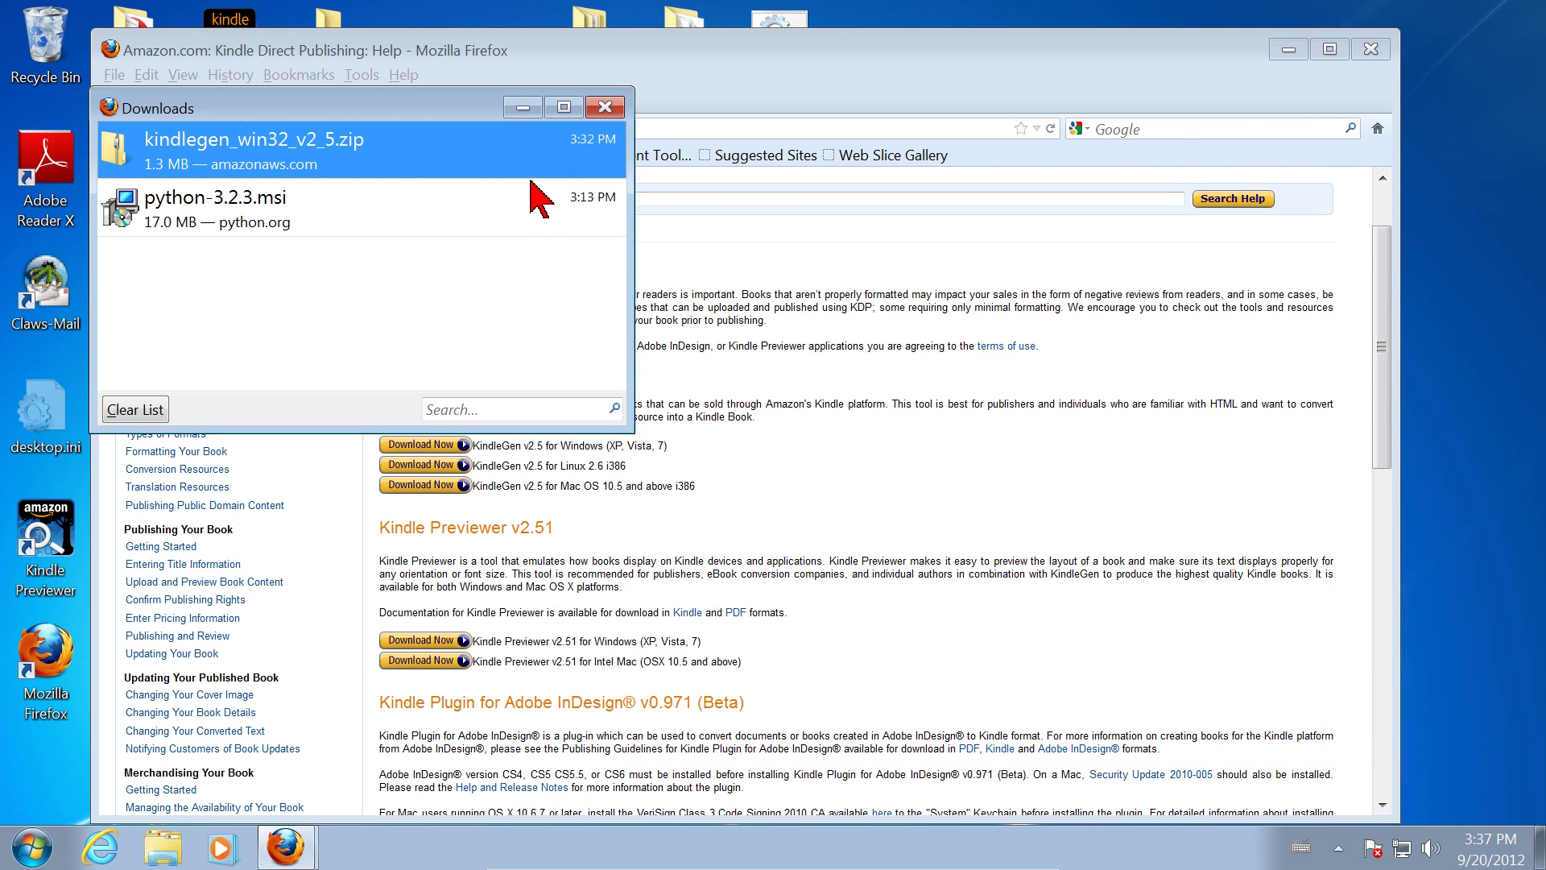
Dismiss the downloads list and quit Firefox, confirming closure of both KDP tabs
left_click(606, 107)
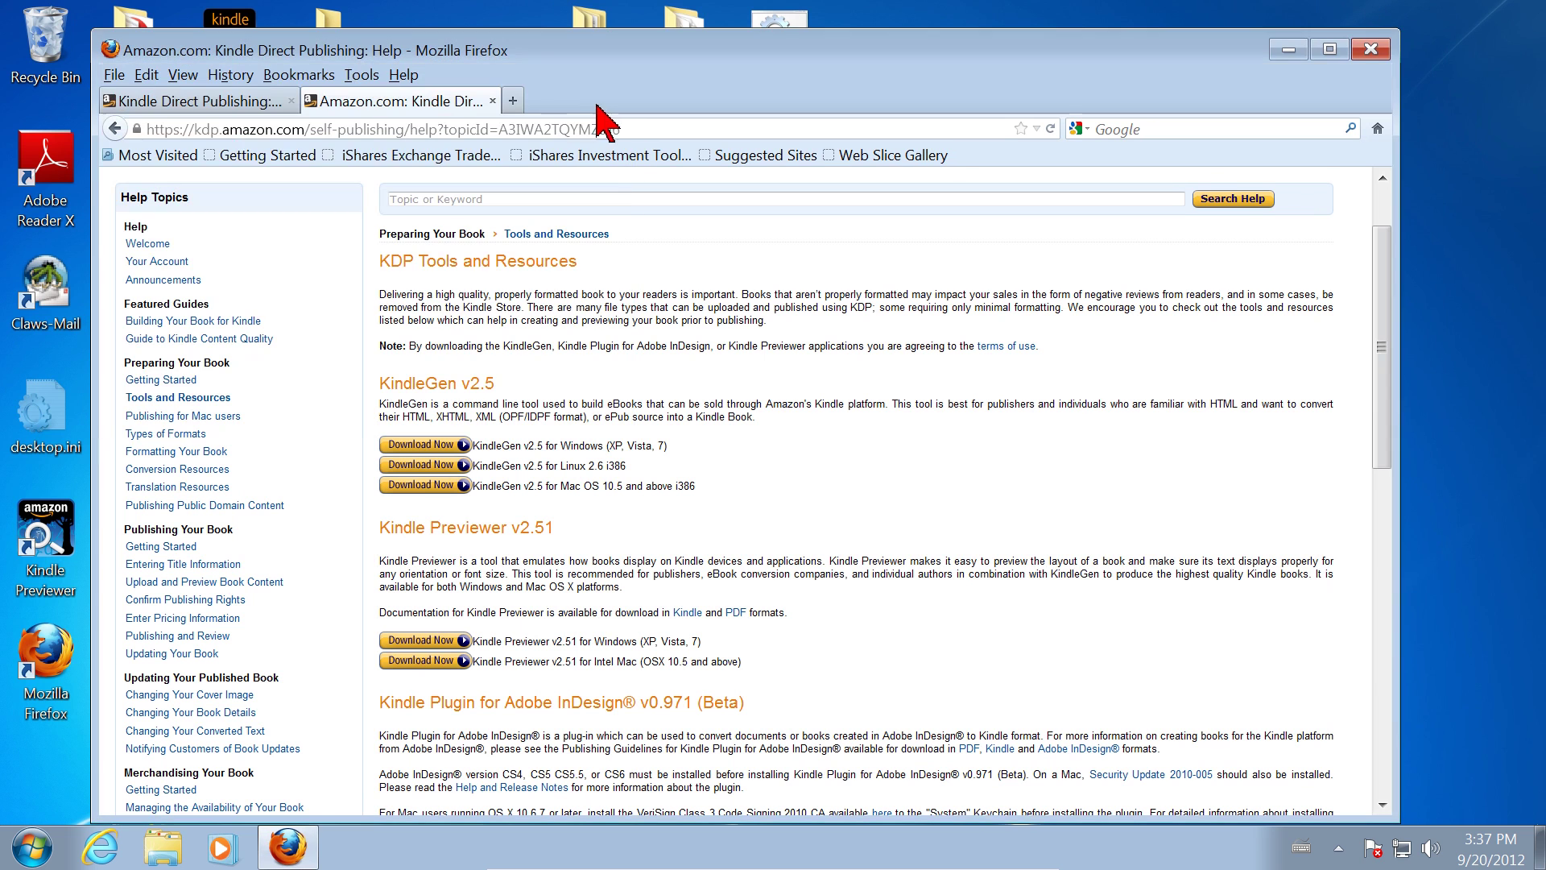
left_click_drag(665, 44, 696, 37)
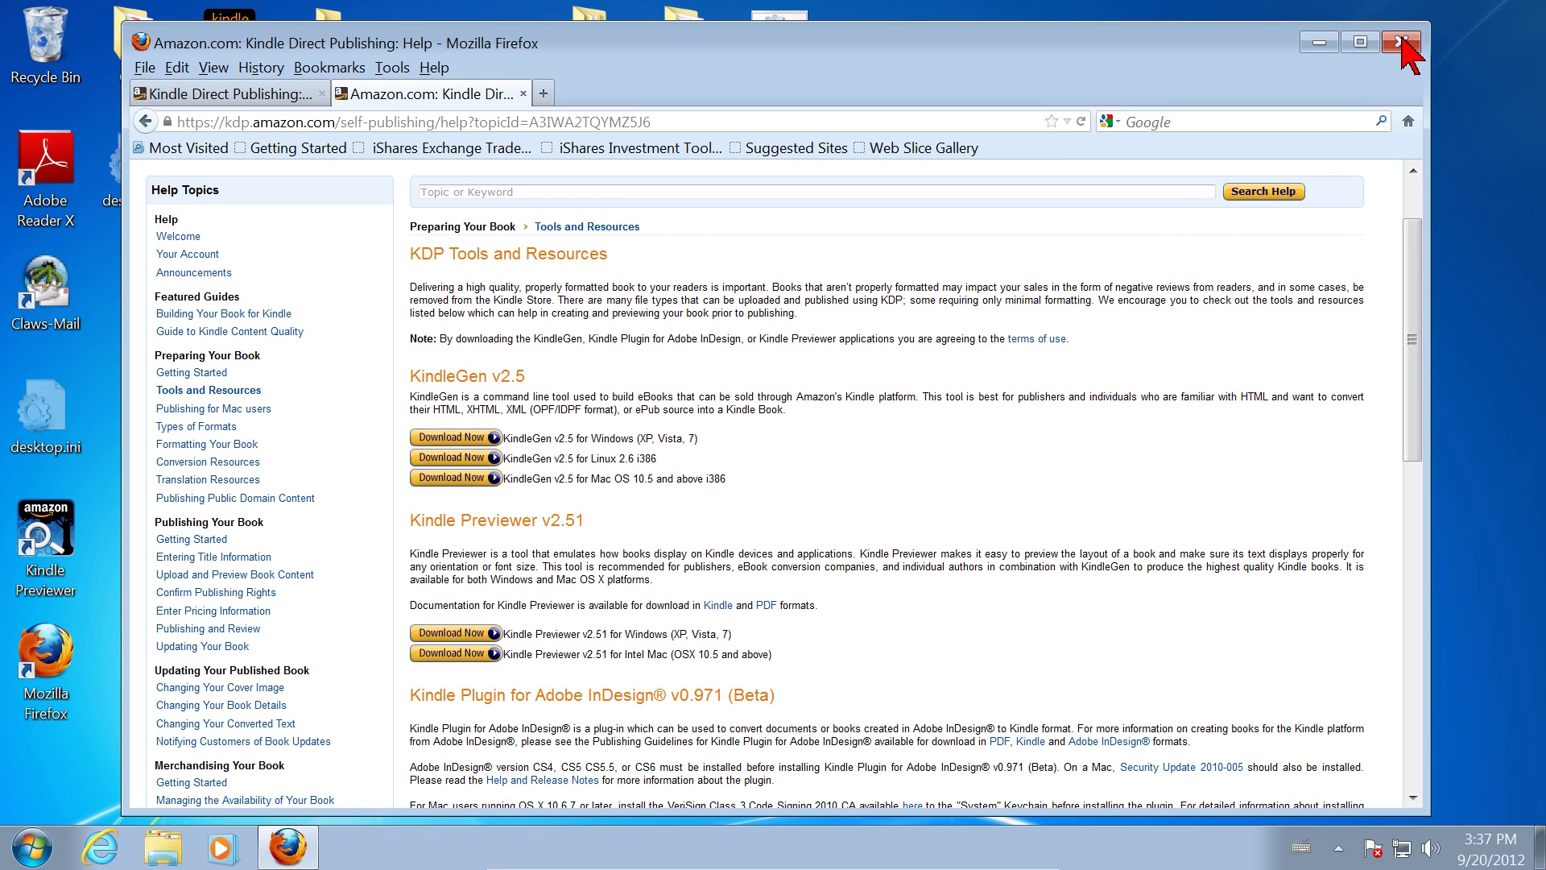
left_click(1401, 44)
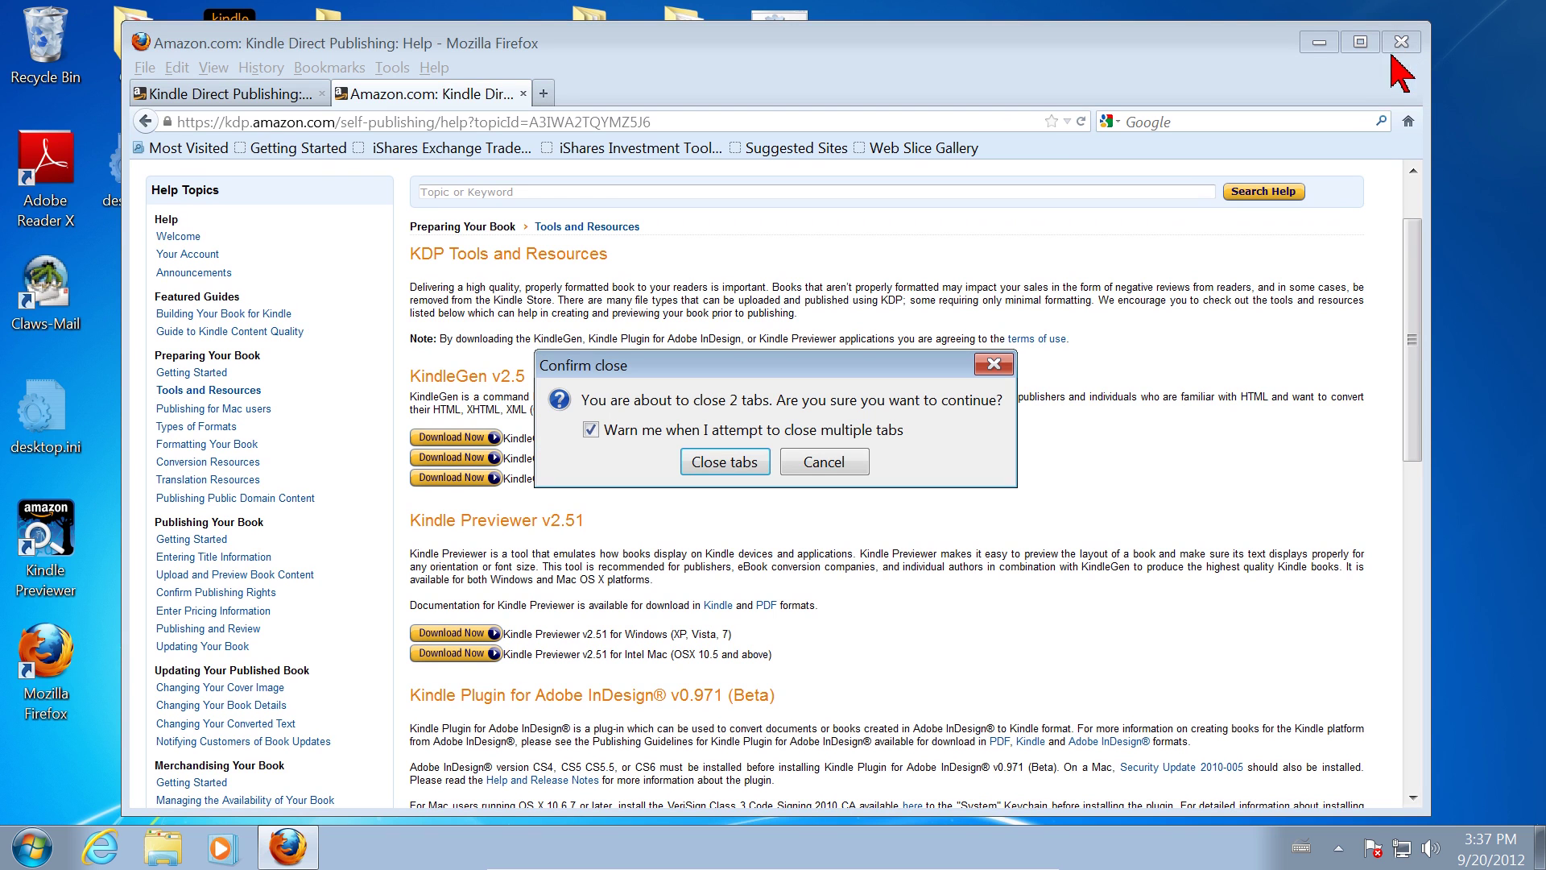
left_click(725, 463)
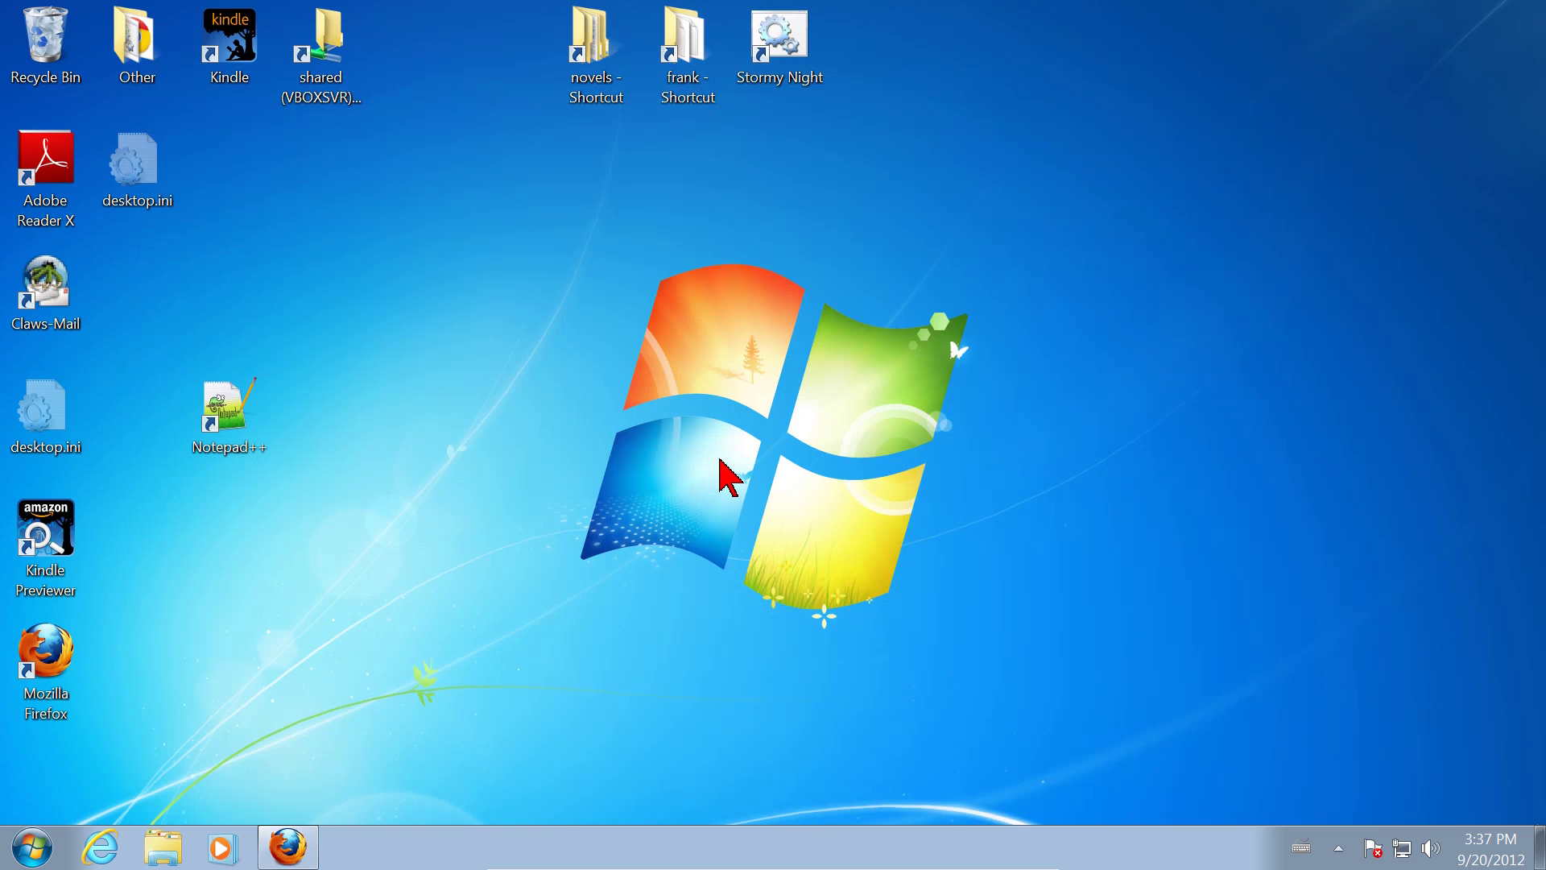